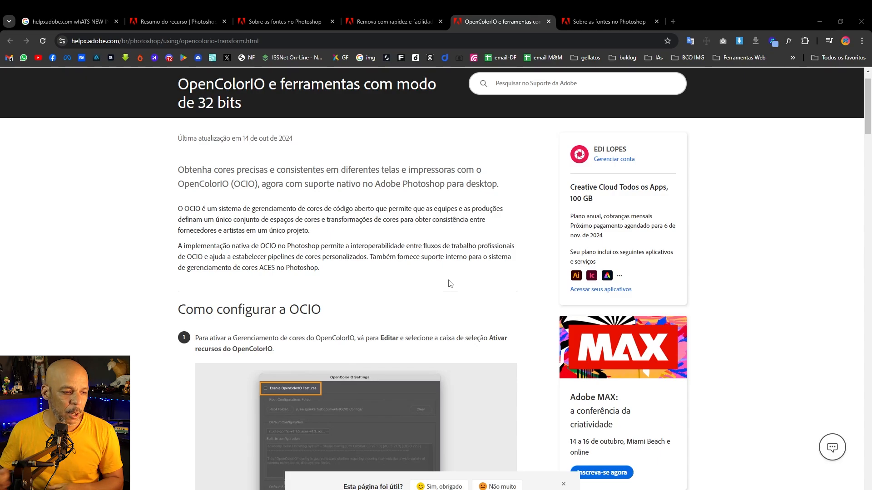
scroll(450, 284, "up", 1)
mouse_move(584, 12)
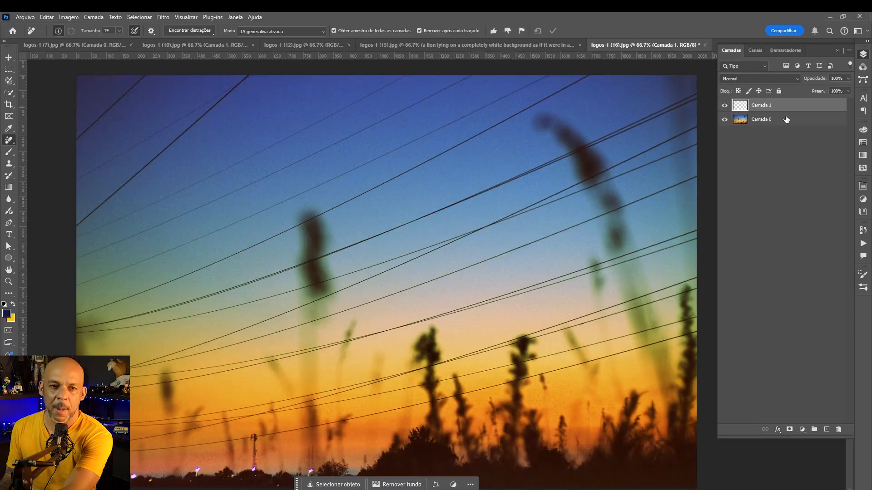
key("Delete")
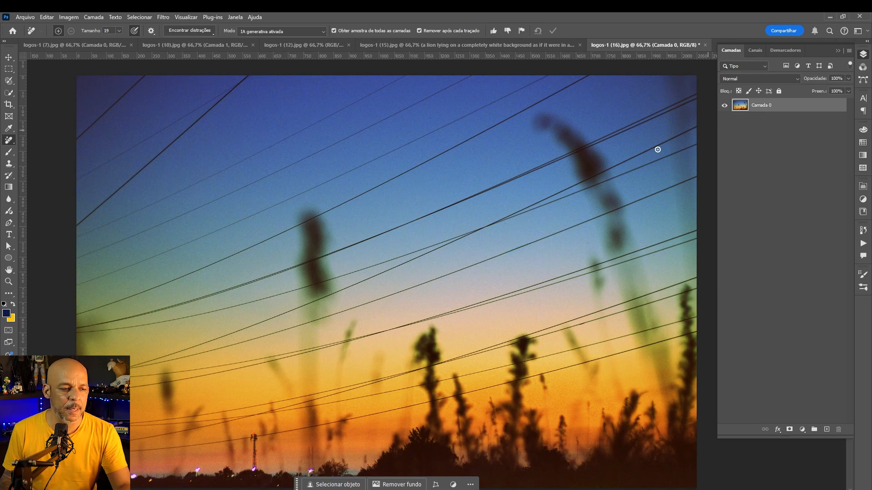
Select the Remove tool and set its mode to IA generativa ativada
right_click(9, 142)
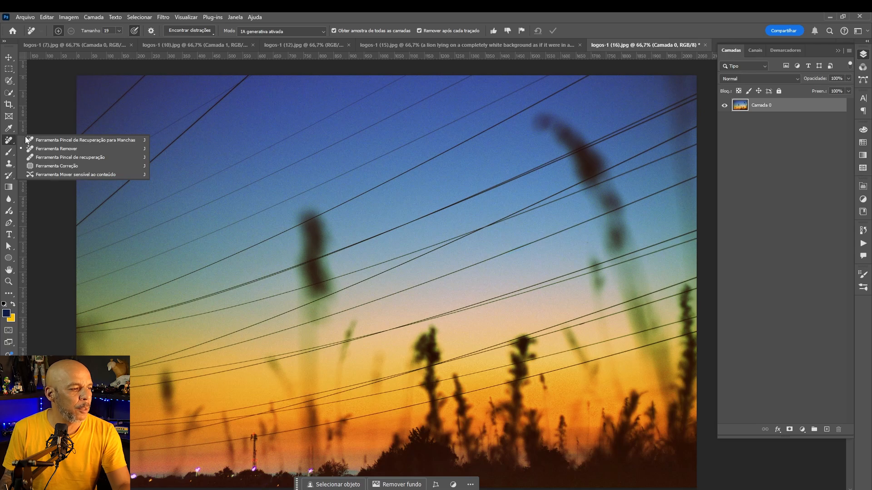
left_click(53, 150)
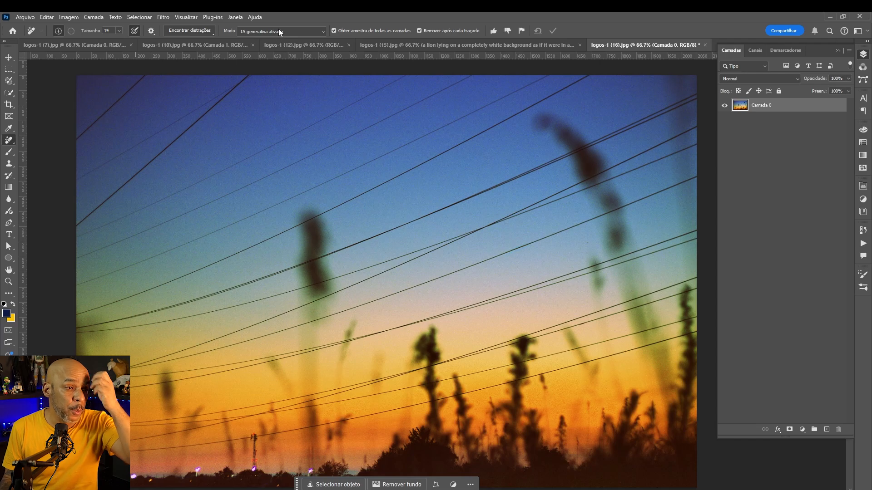
left_click(310, 31)
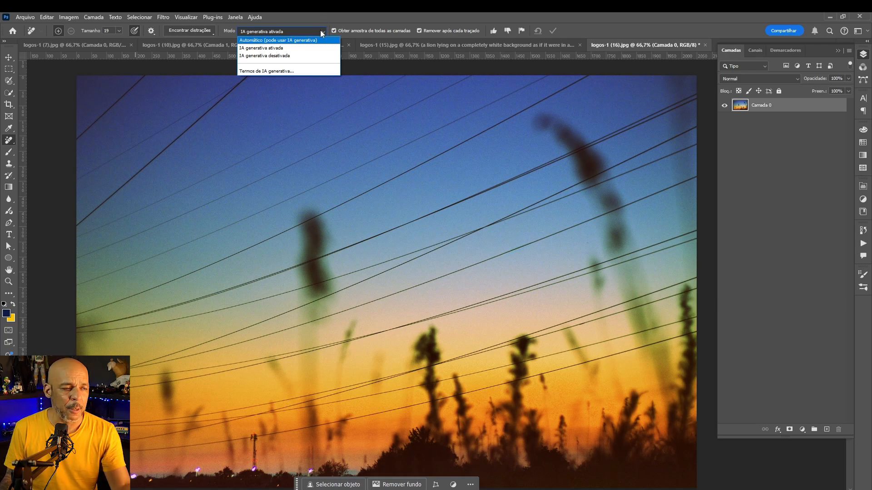
left_click(282, 48)
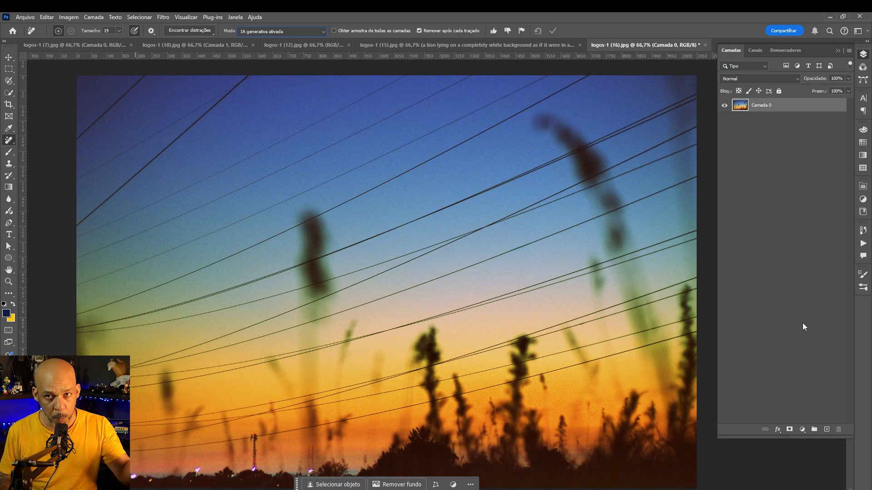
Add a new empty layer above the sunset photo and enable sampling from all layers for the Remove tool
left_click(826, 430)
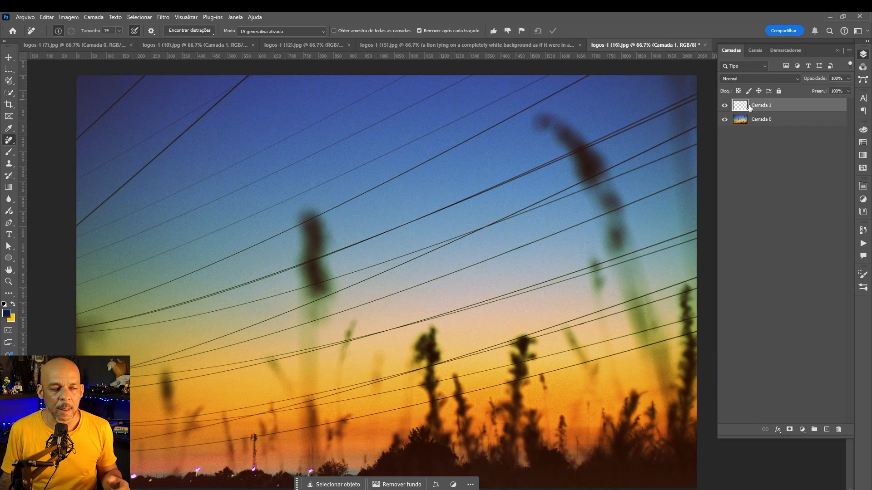
left_click(335, 31)
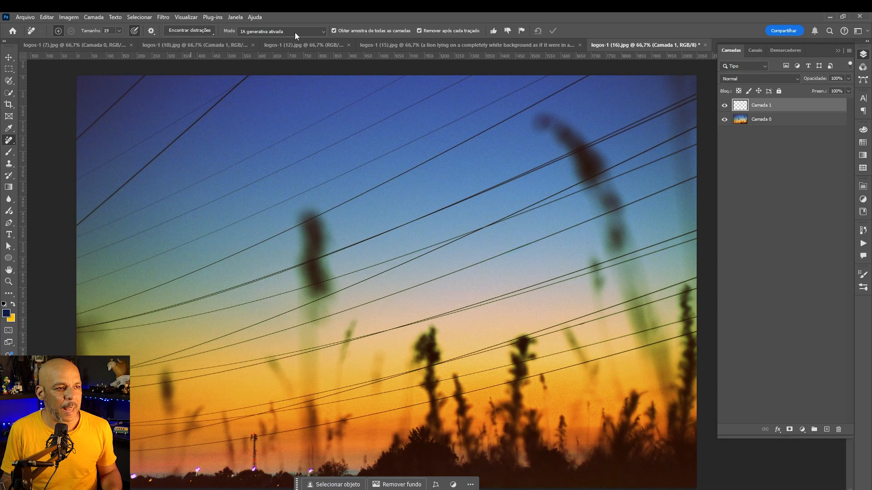
Remove the wires and cables automatically with Find Distractions' wires and cables option
left_click(213, 35)
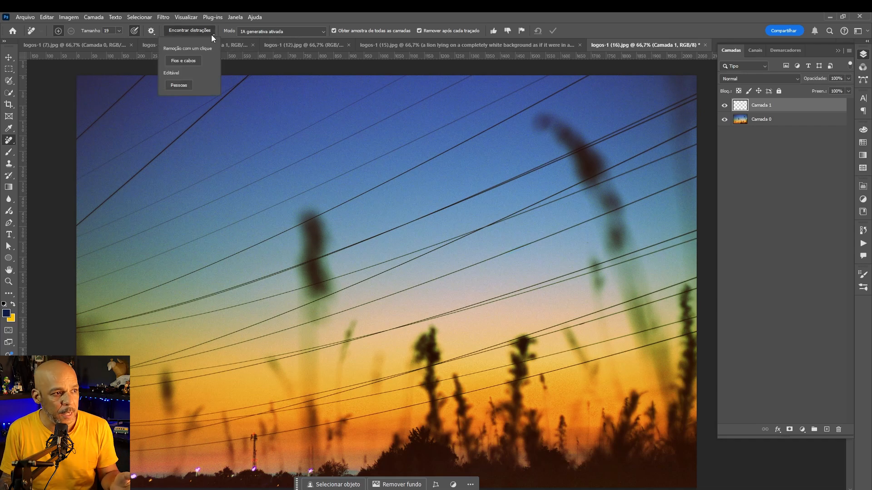
left_click(191, 62)
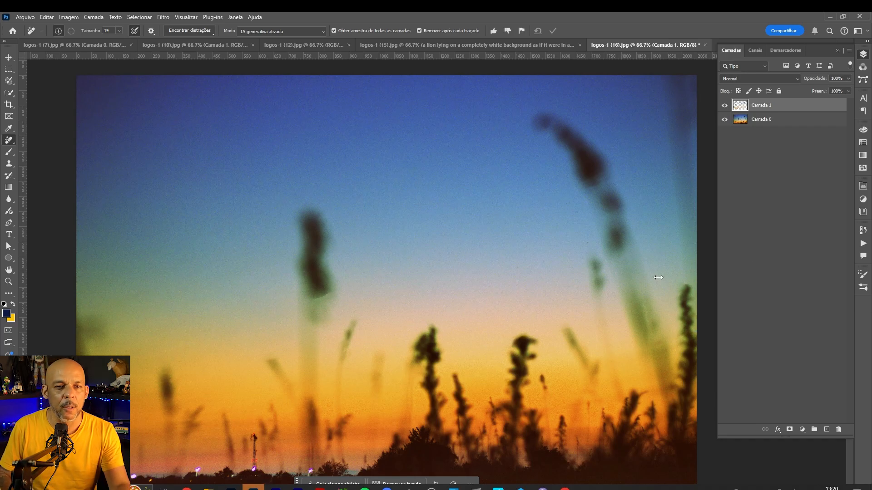
Toggle the new layer's visibility to compare the photo before and after removing the wires
left_click(725, 106)
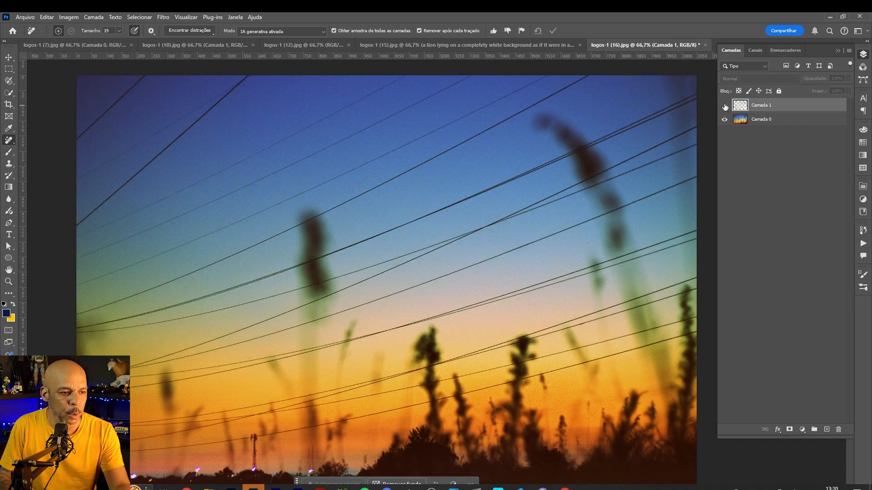
left_click(725, 106)
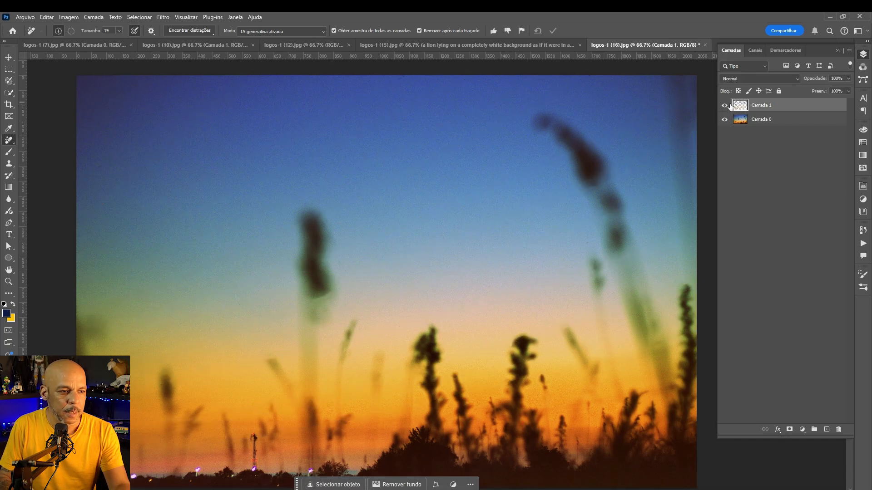
left_click(725, 106)
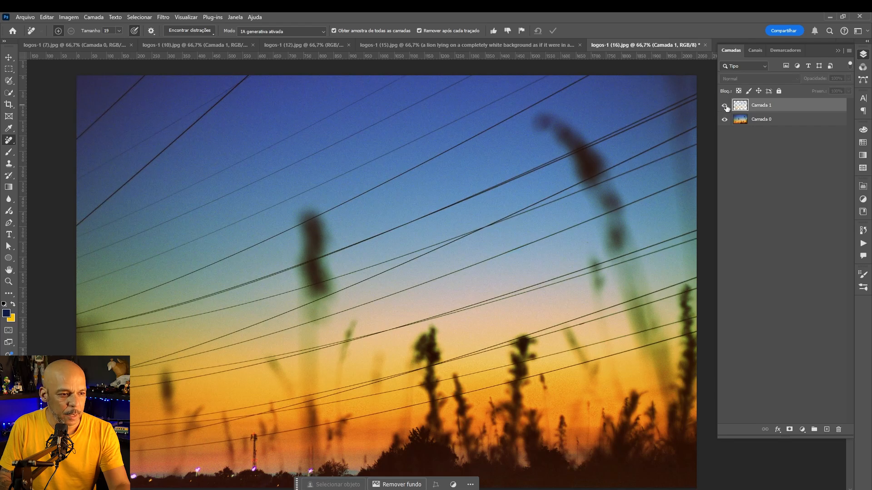
left_click(725, 106)
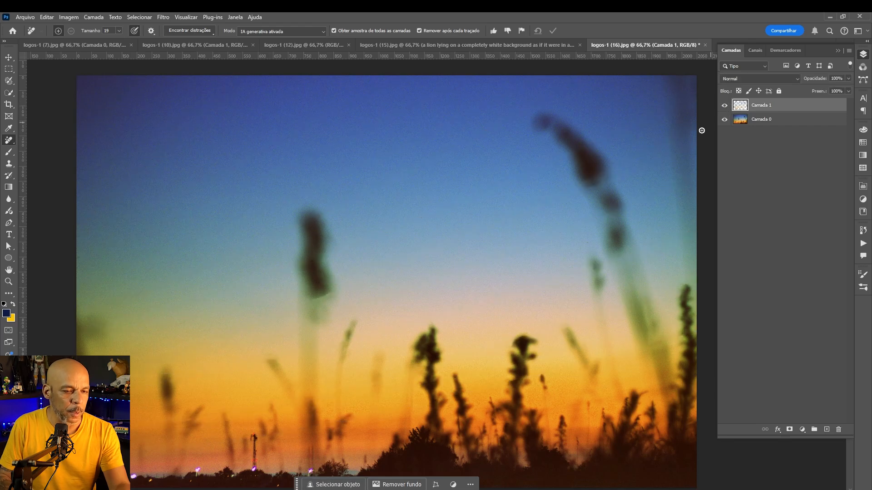
left_click(725, 106)
left_click(725, 106)
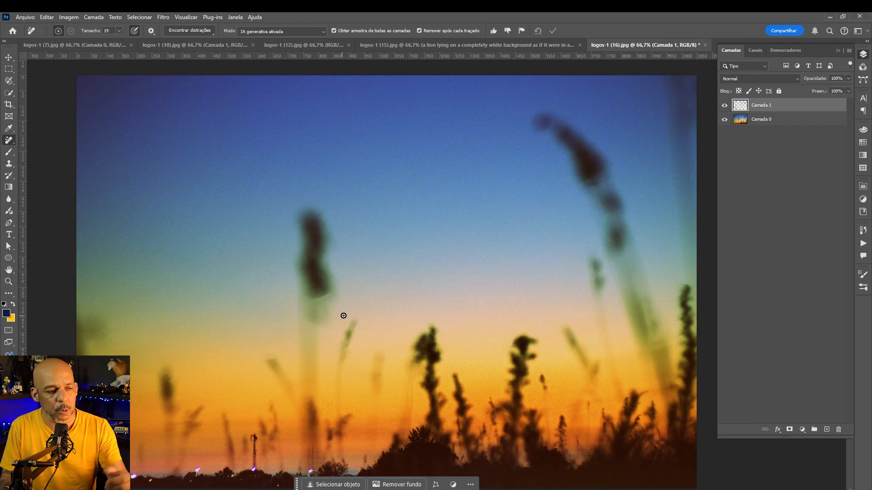
Lasso the leftover blob below the left plant stem and fill it with Generative Fill without a prompt
key("w")
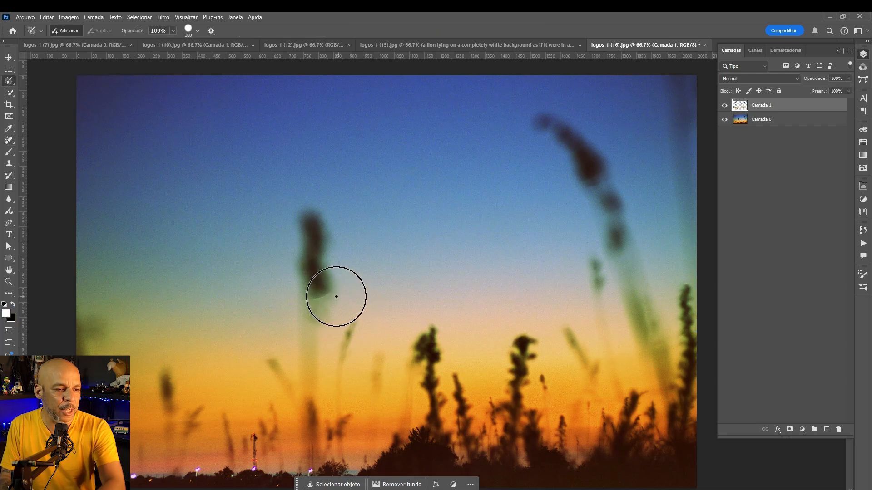
right_click(17, 80)
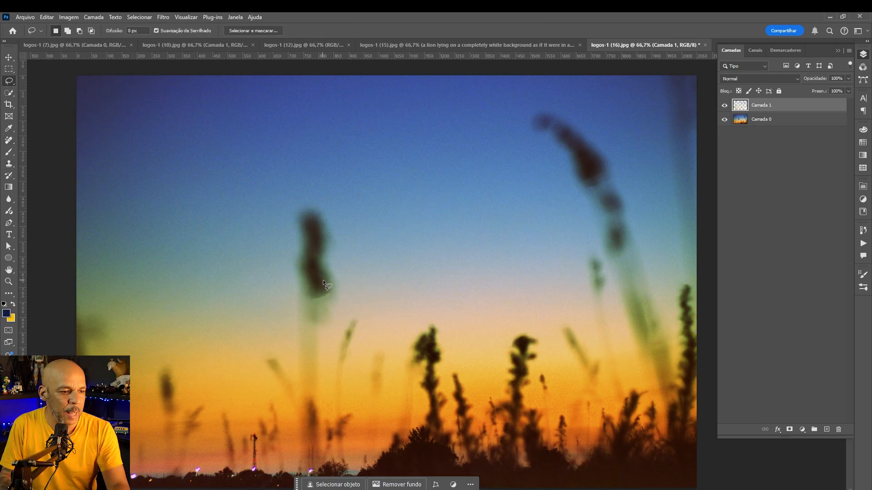
mouse_move(333, 281)
left_mouse_down()
mouse_move(325, 314)
mouse_move(342, 287)
mouse_move(314, 294)
mouse_move(309, 312)
mouse_move(341, 302)
mouse_move(334, 277)
mouse_move(314, 305)
left_mouse_up()
left_click(255, 326)
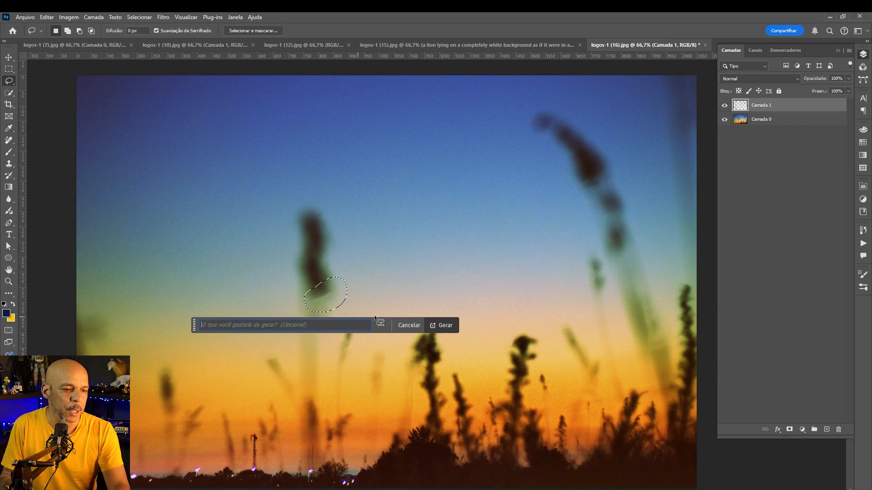
left_click(445, 326)
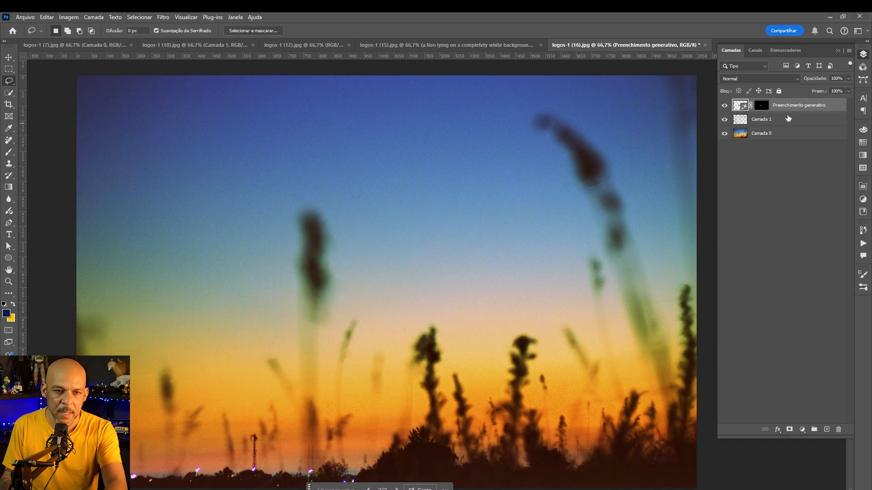
Group the generative fill layer and Camada 1 together
left_click(790, 118, "shift")
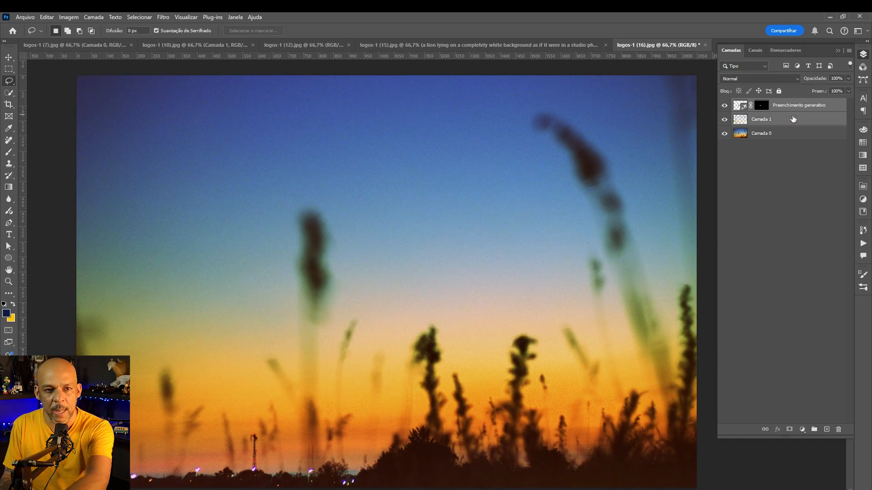
key("ctrl+g")
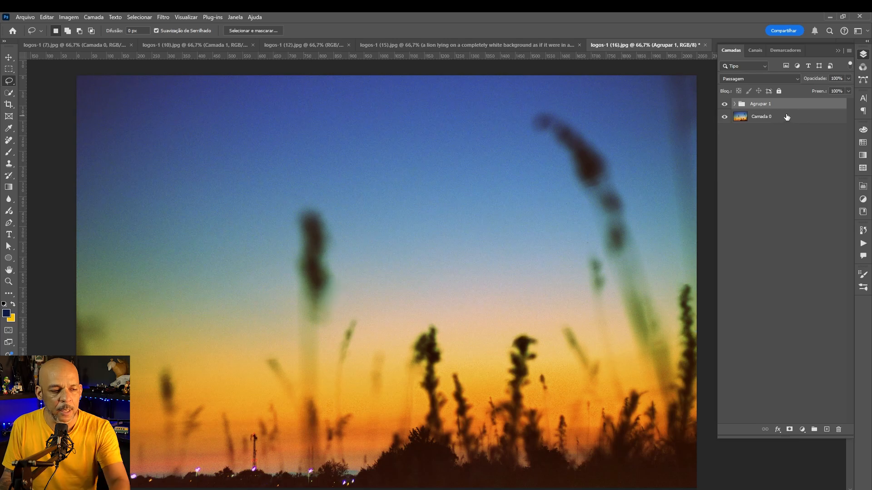
Toggle visibility of the group, its layers and the background to inspect the removed wires in isolation
left_click(725, 103)
left_click(724, 104)
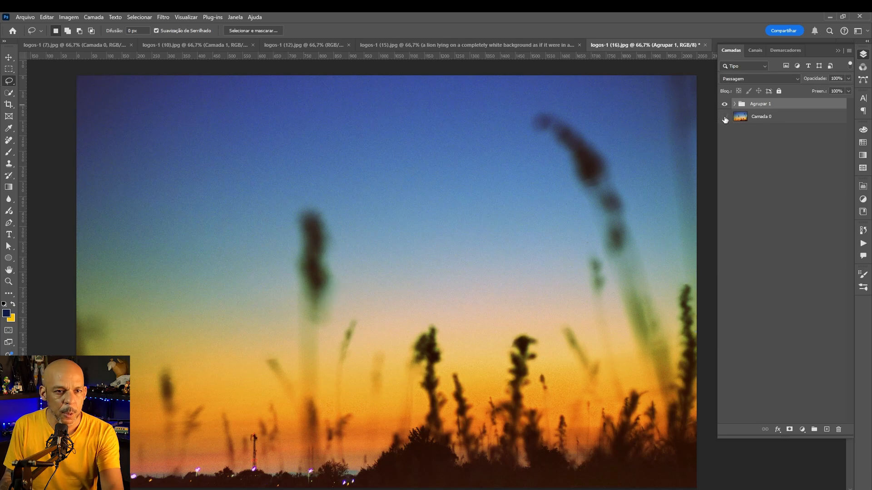
left_click(725, 116)
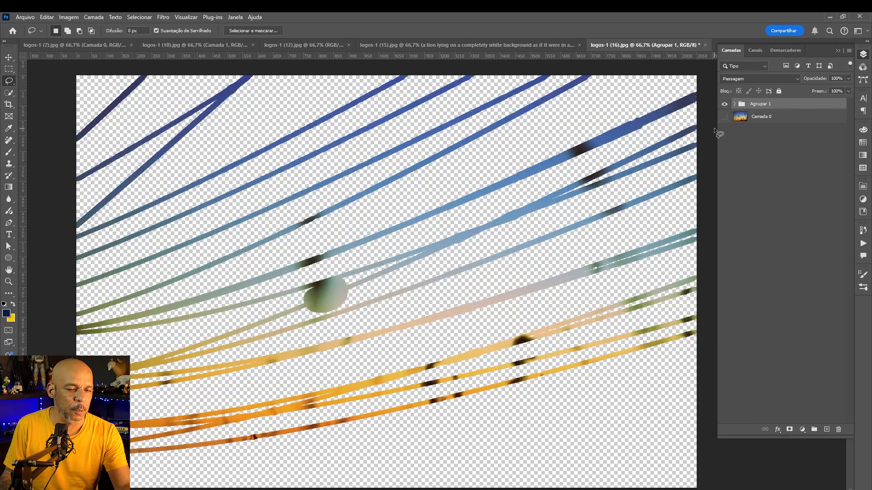
left_click(724, 104)
left_click(724, 104)
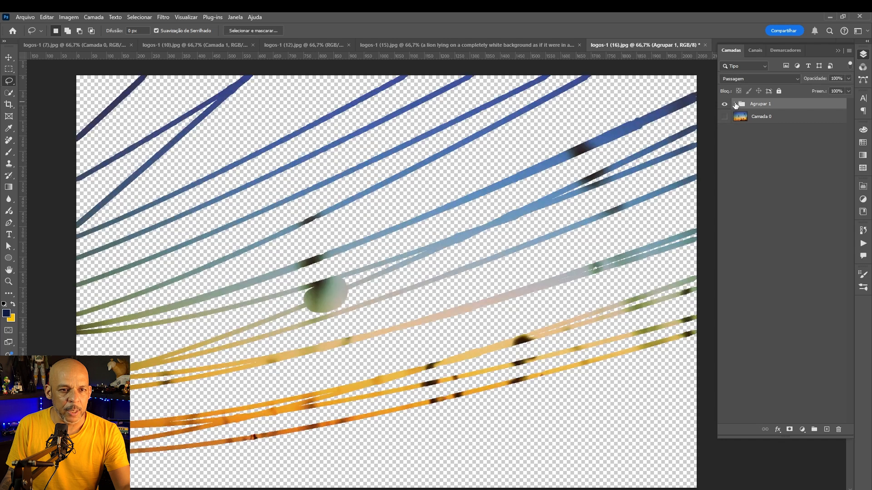
left_click(735, 104)
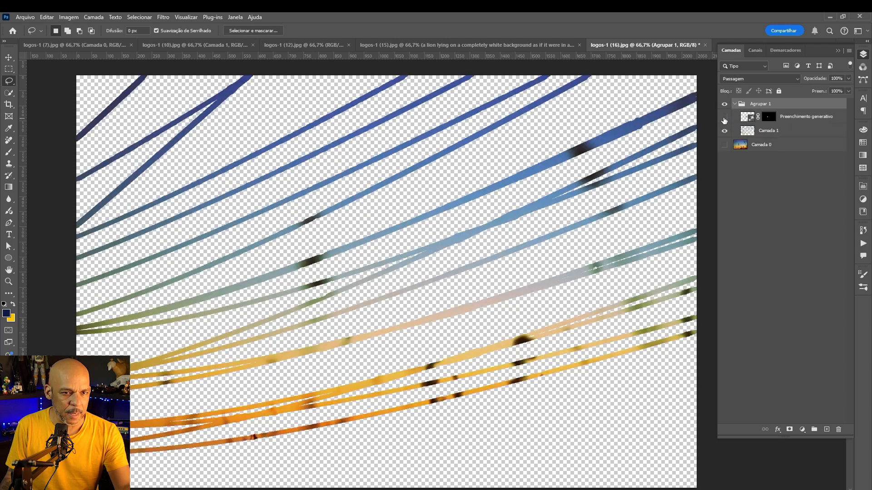
left_click(724, 119)
left_click(724, 119)
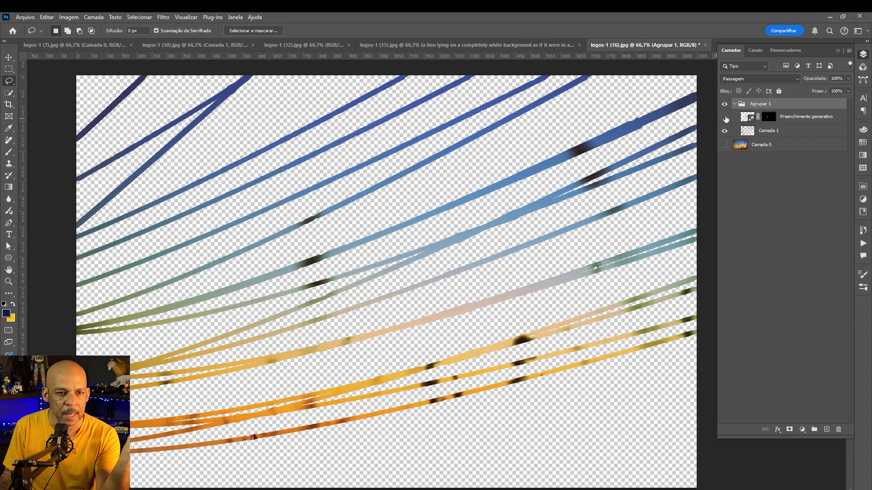
left_click(724, 118)
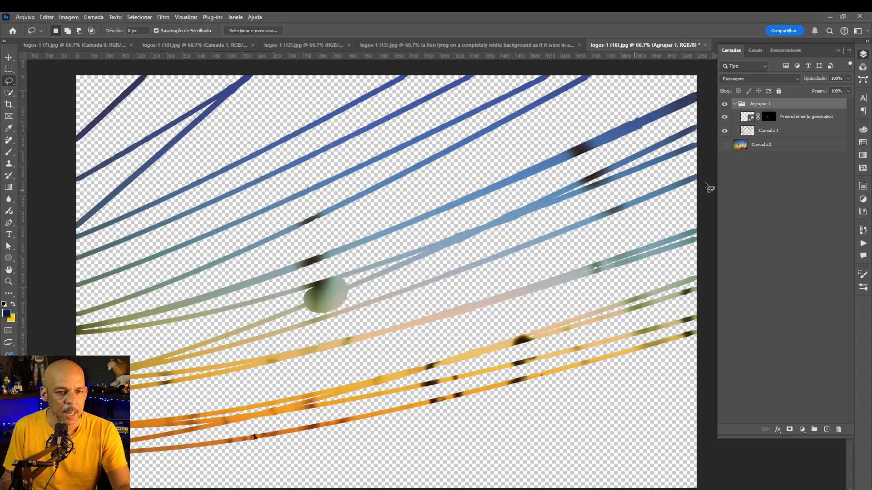
left_click(723, 118)
left_click(723, 118)
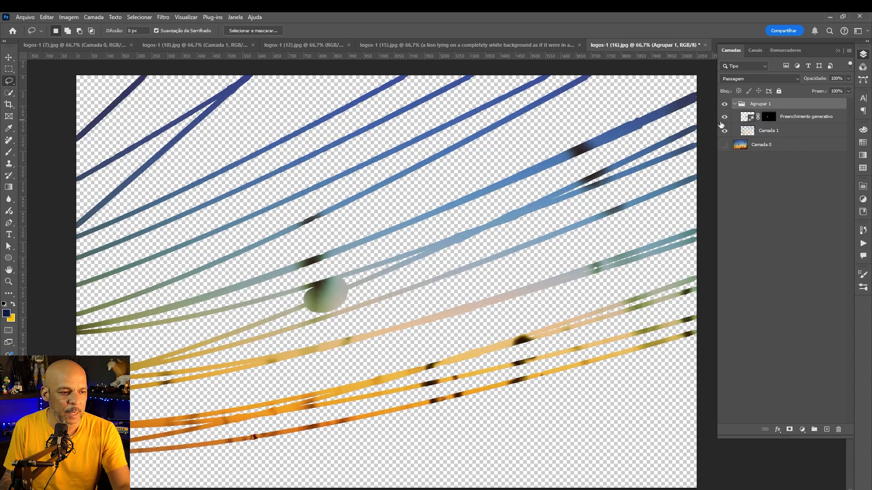
left_click(735, 105)
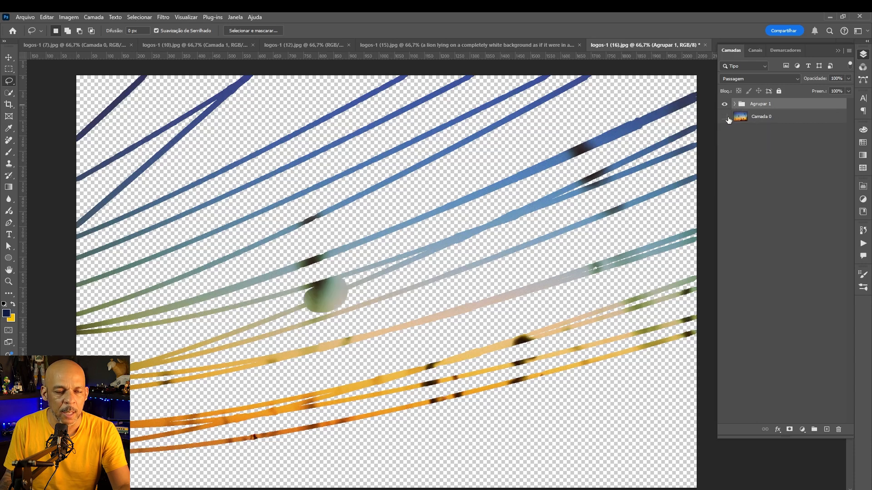
left_click(724, 117)
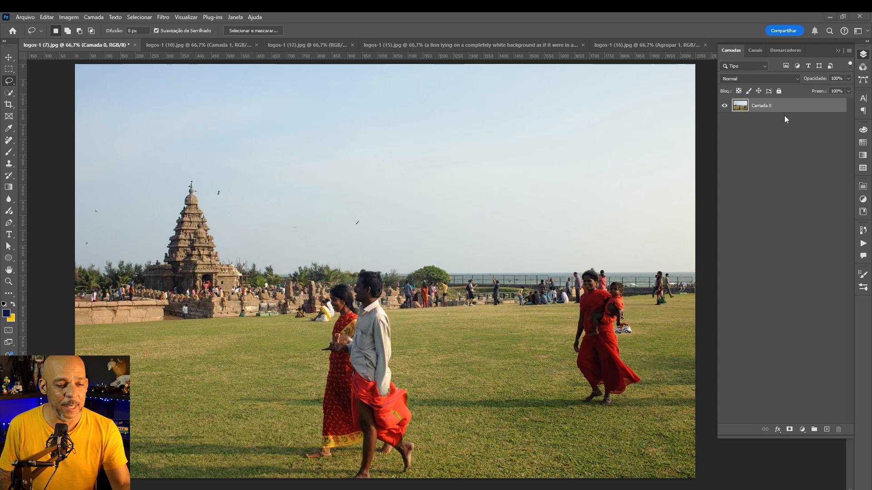
Add a new empty layer on the temple photo and remove all people with Find Distractions' People option, then apply
left_click(826, 430)
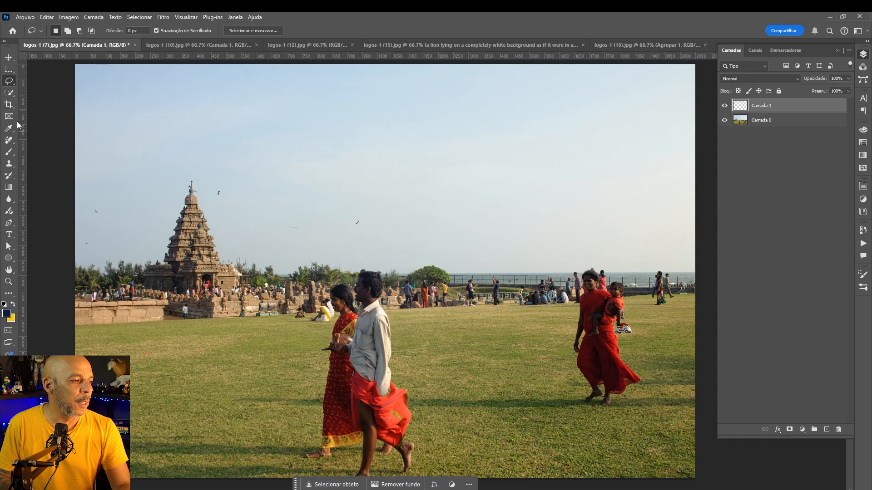
left_click(9, 140)
left_click(46, 148)
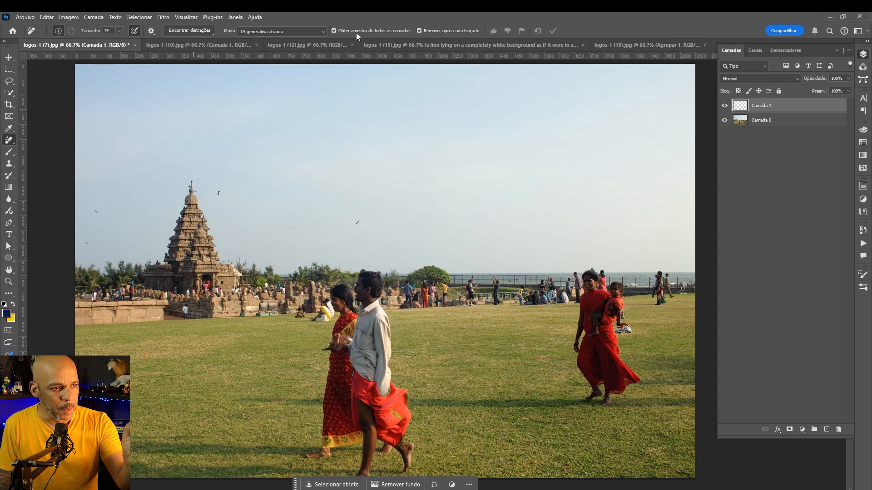
left_click(205, 32)
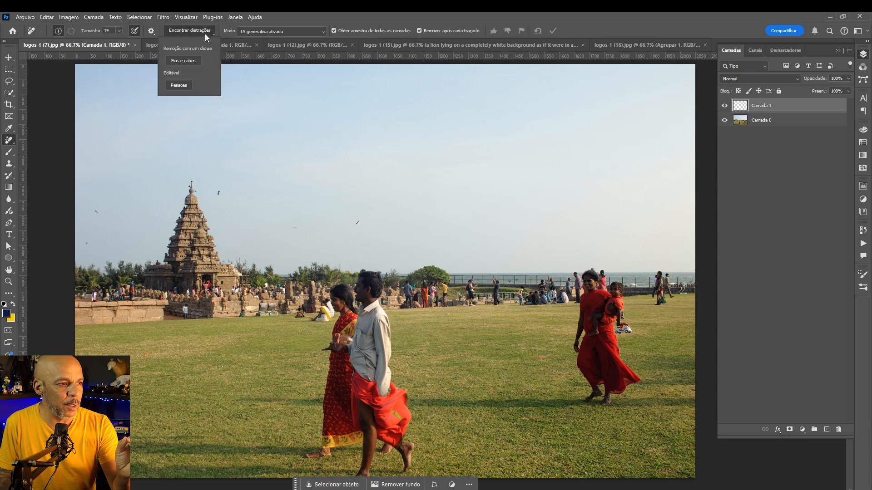
left_click(183, 85)
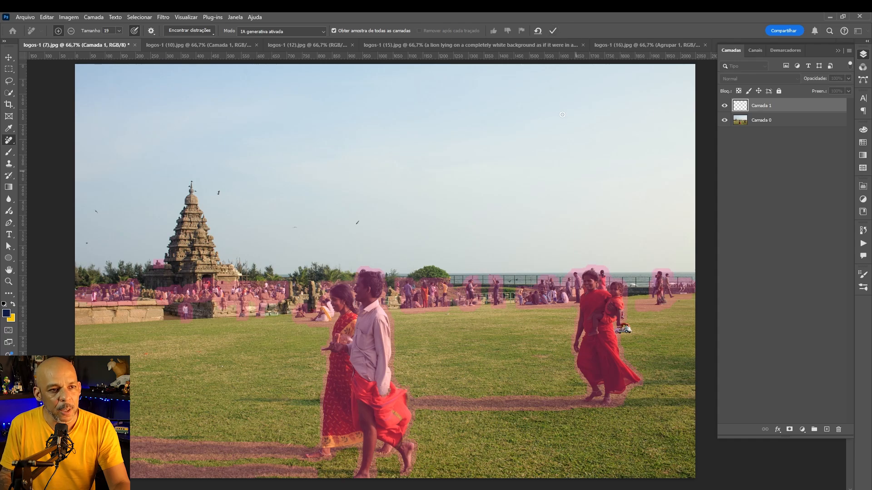
left_click(554, 30)
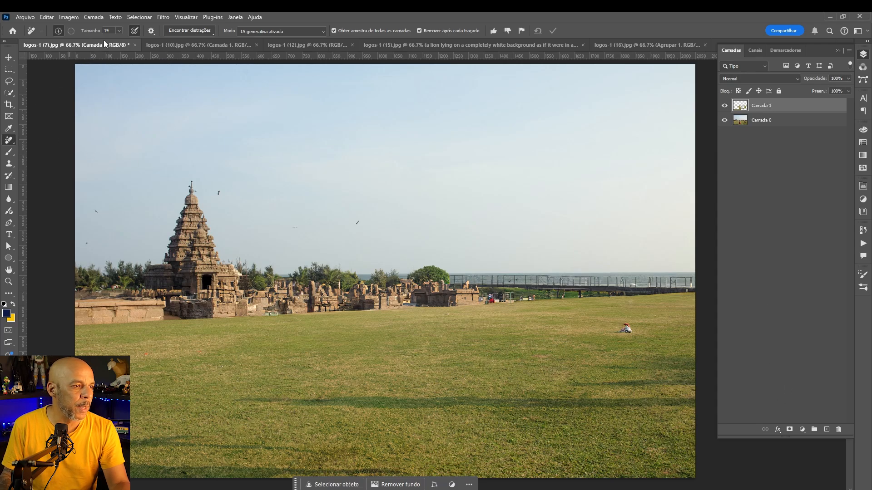
Brush over the remaining small figure on the grass and the birds in the sky, then apply the removal
mouse_move(627, 325)
left_mouse_down()
mouse_move(622, 331)
mouse_move(632, 325)
left_mouse_up()
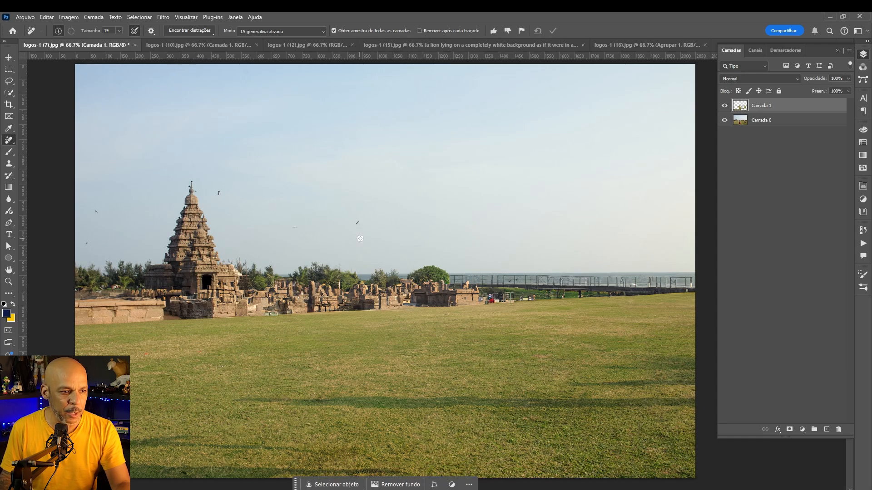
left_click_drag(291, 227, 295, 228)
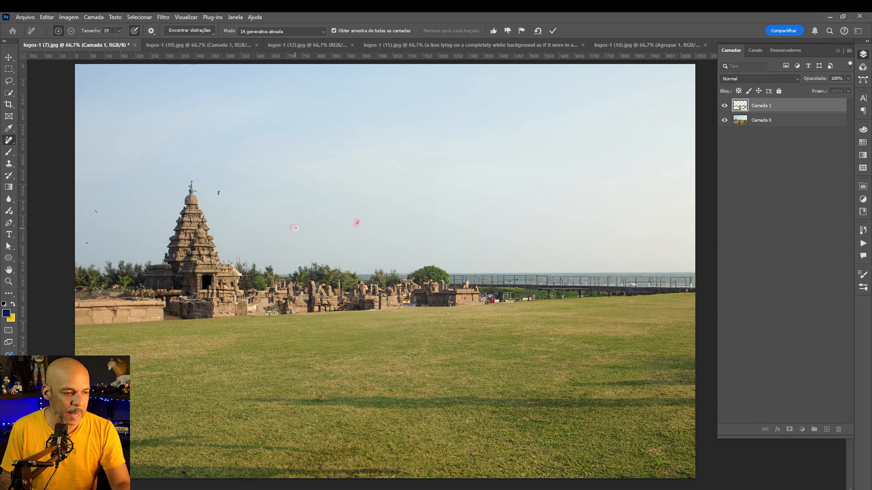
left_click_drag(219, 192, 218, 195)
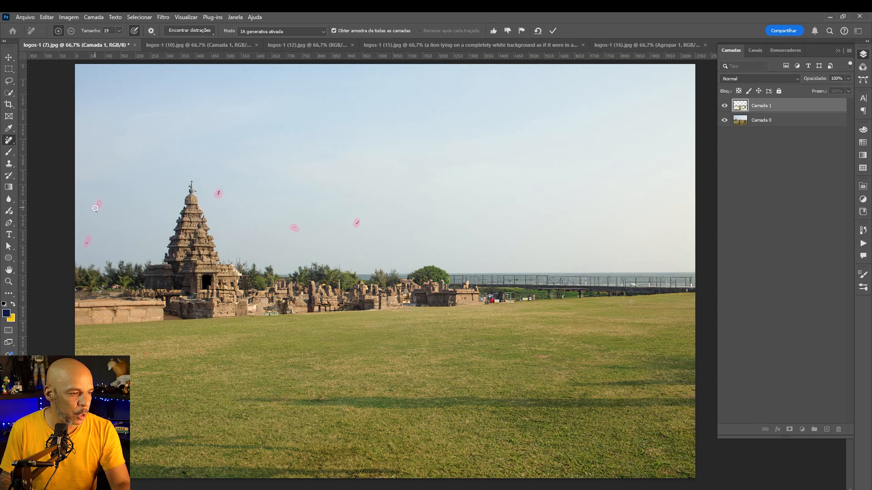
left_click_drag(98, 207, 97, 211)
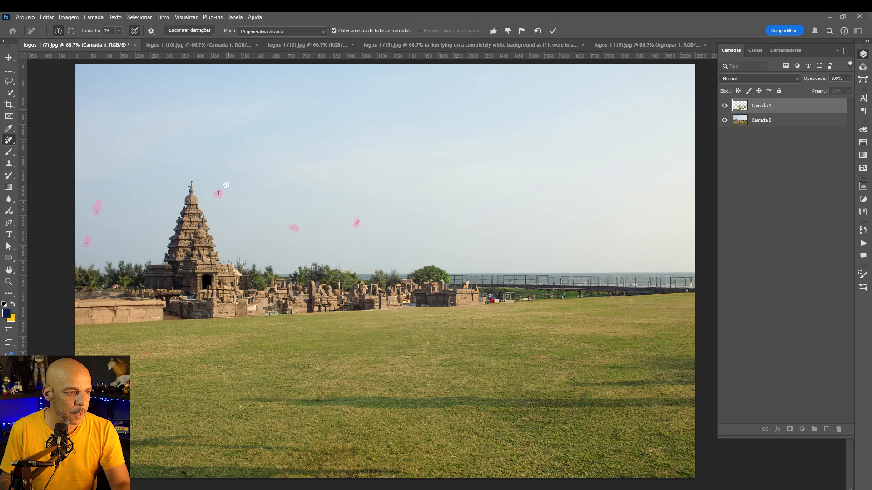
left_click_drag(195, 190, 195, 191)
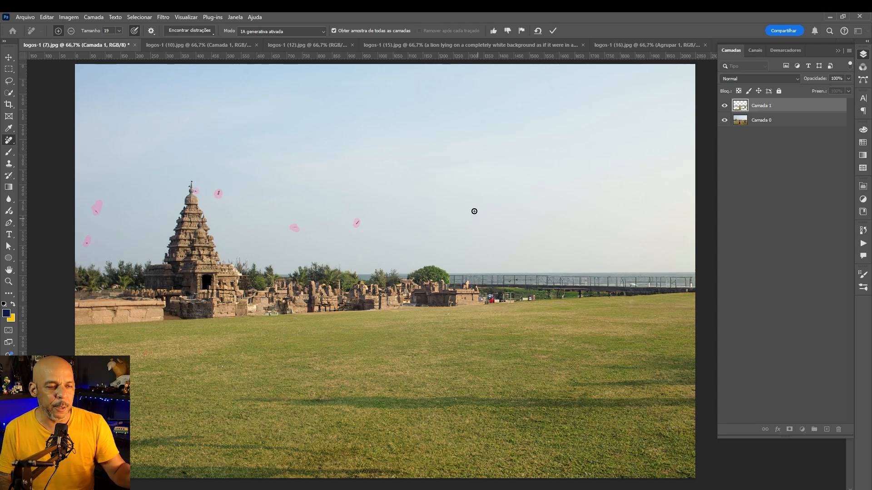
left_click(553, 31)
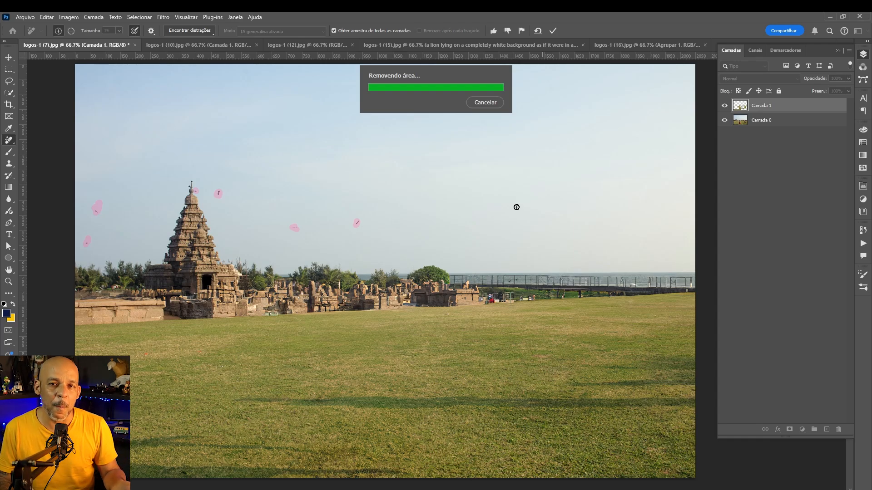
Toggle the visibility of Camada 1 repeatedly to compare the temple photo with and without the people
left_click(725, 106)
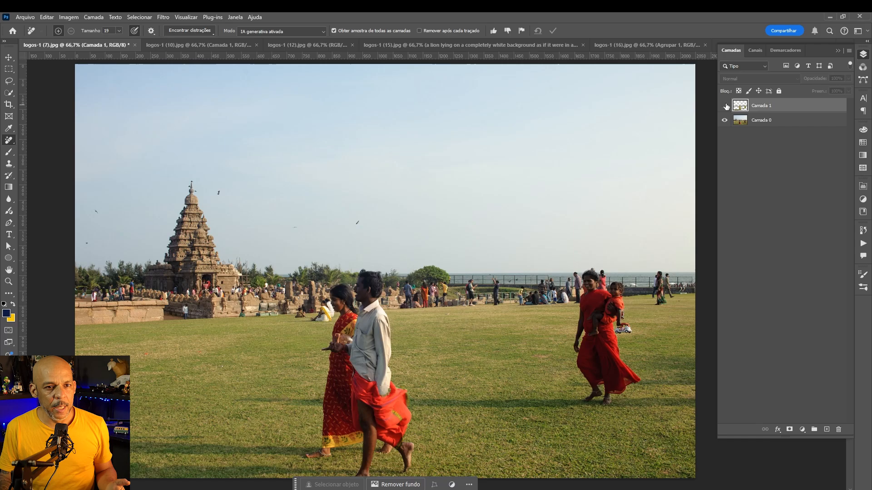
left_click(725, 106)
left_click(725, 105)
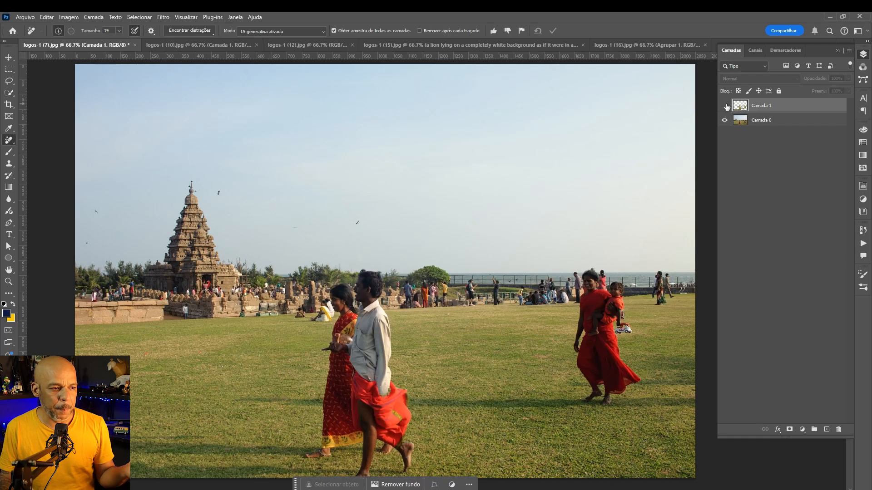
left_click(725, 106)
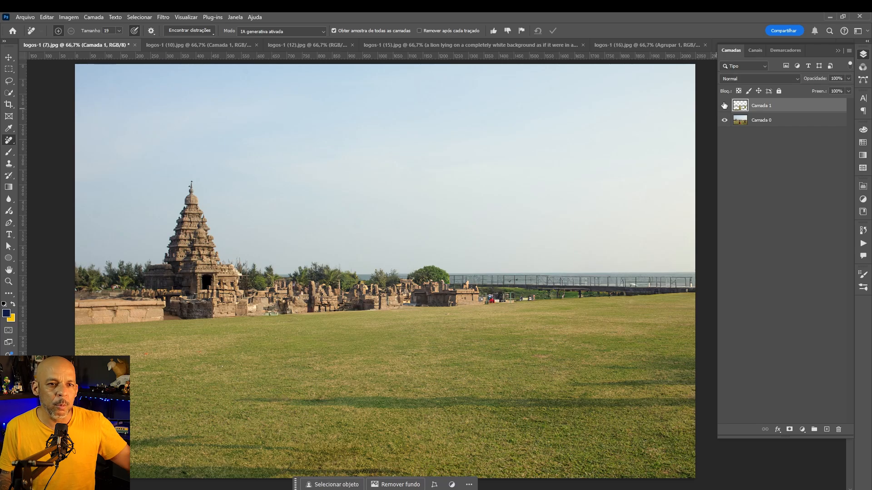
left_click(725, 105)
left_click(725, 106)
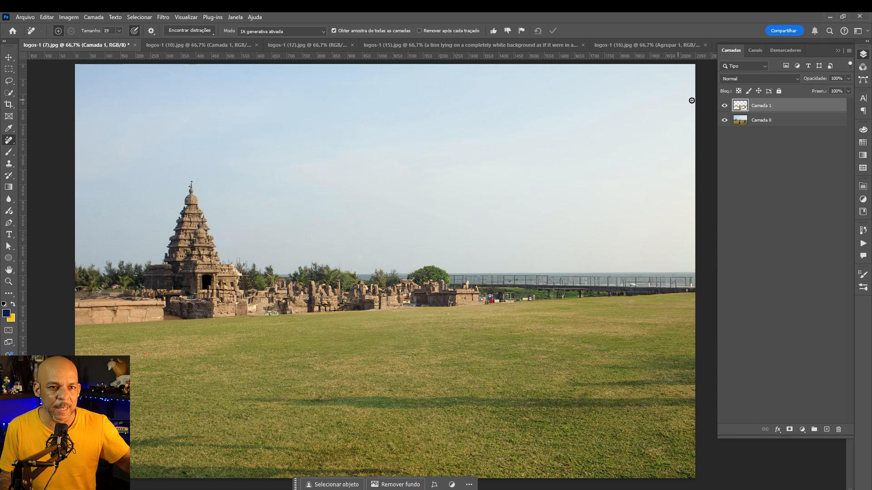
left_click(724, 108)
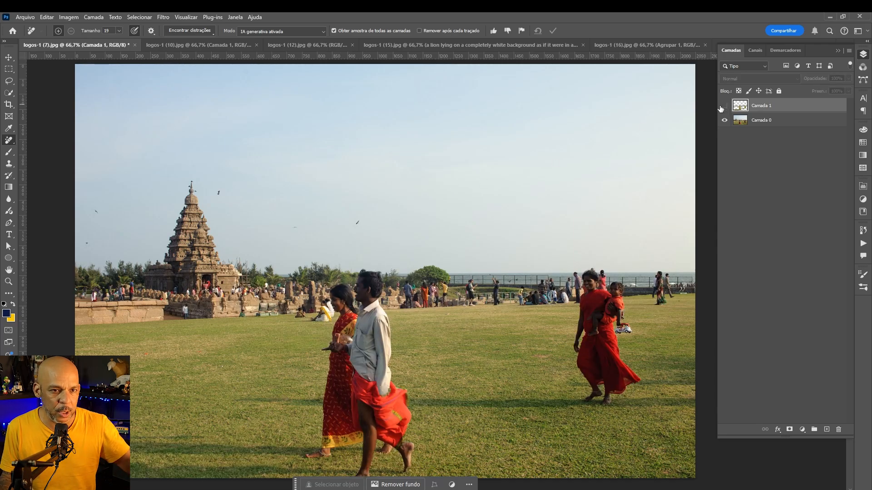
left_click(723, 106)
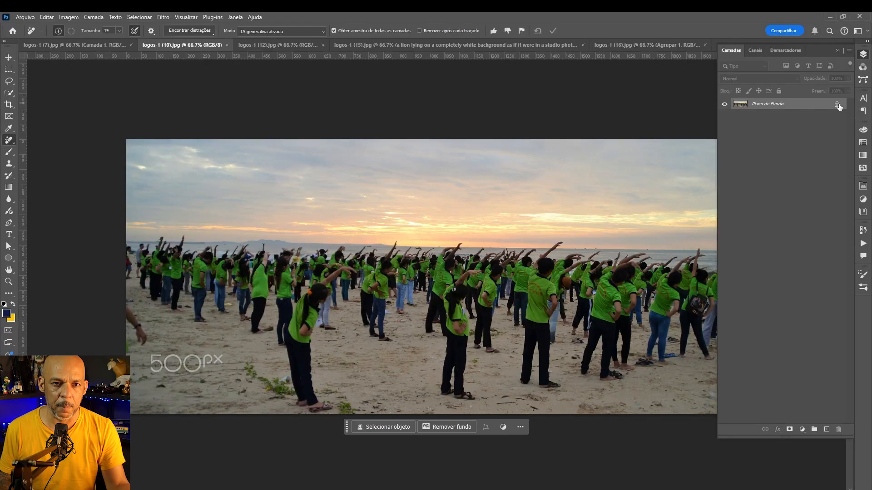
Unlock the beach photo's background layer and add a new empty layer above it
left_click(837, 105)
left_click(826, 429)
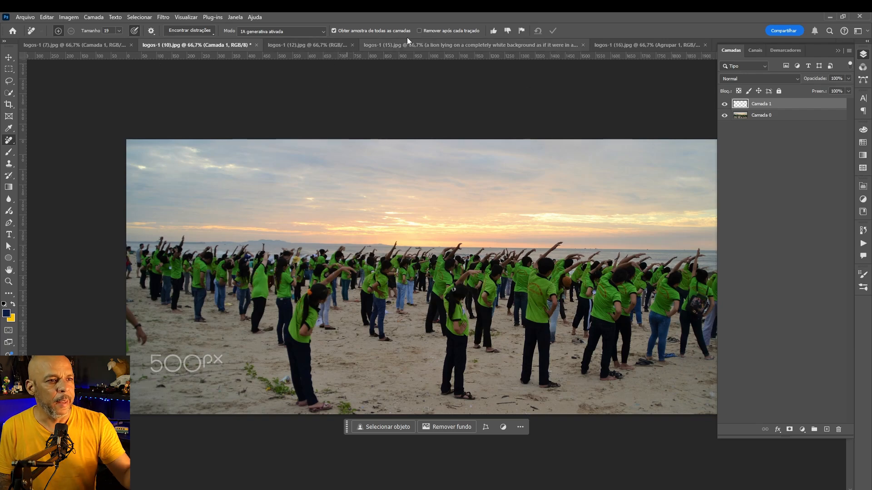
left_click(419, 30)
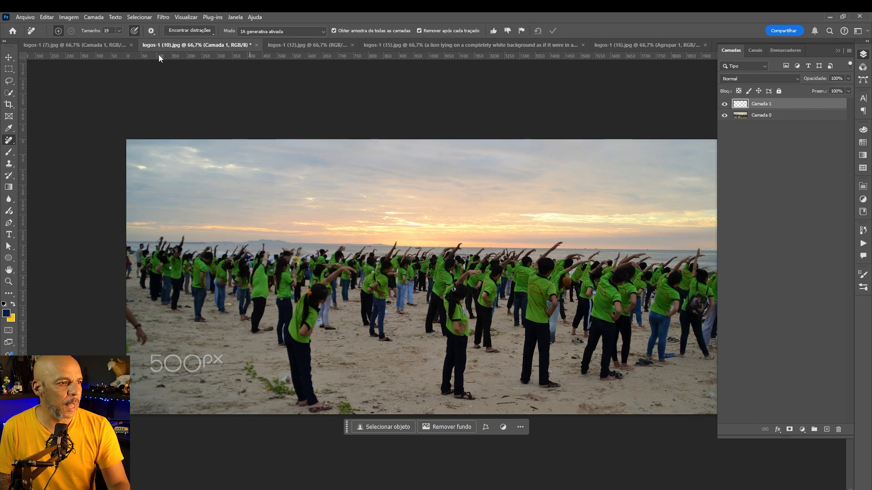
Remove people on the new layer with Find Distractions' People option and apply the result
left_click(209, 32)
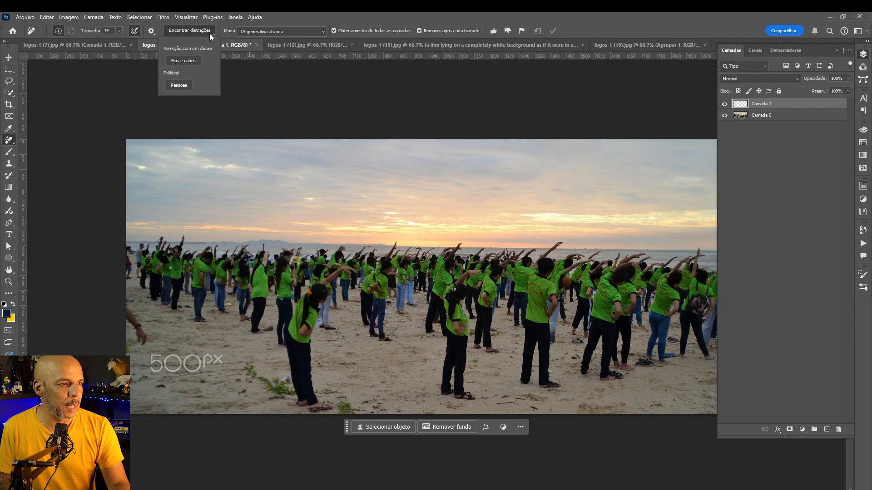
left_click(180, 86)
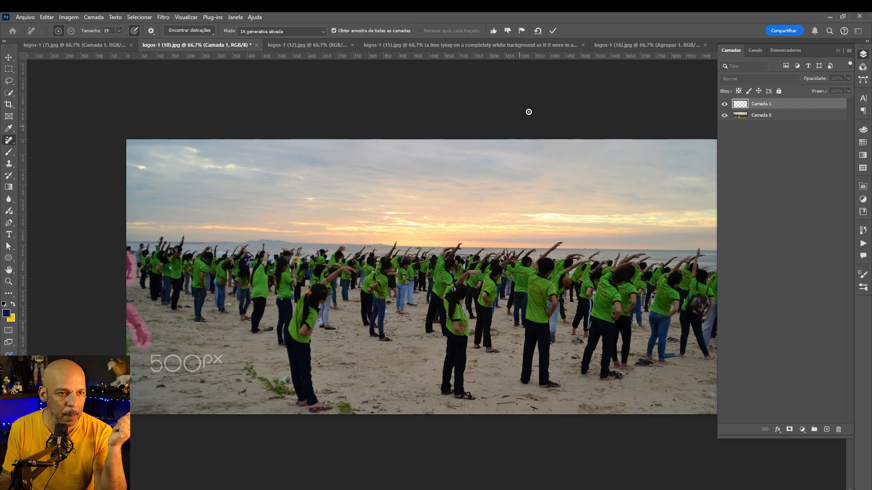
left_click(552, 34)
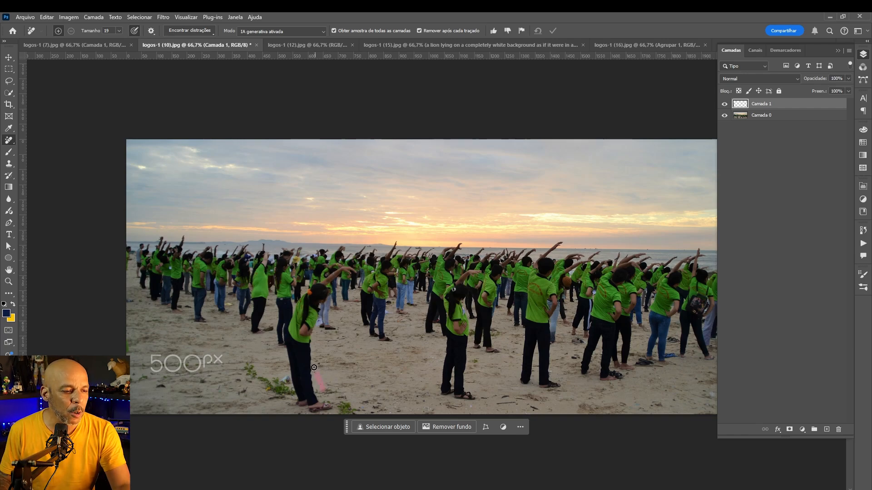
Brush over the woman in the front left of the crowd and apply her removal
mouse_move(314, 367)
left_mouse_down()
mouse_move(323, 317)
mouse_move(355, 274)
mouse_move(344, 260)
mouse_move(301, 288)
mouse_move(280, 324)
mouse_move(281, 398)
left_mouse_up()
mouse_move(327, 416)
left_mouse_down()
mouse_move(334, 400)
mouse_move(325, 389)
left_mouse_up()
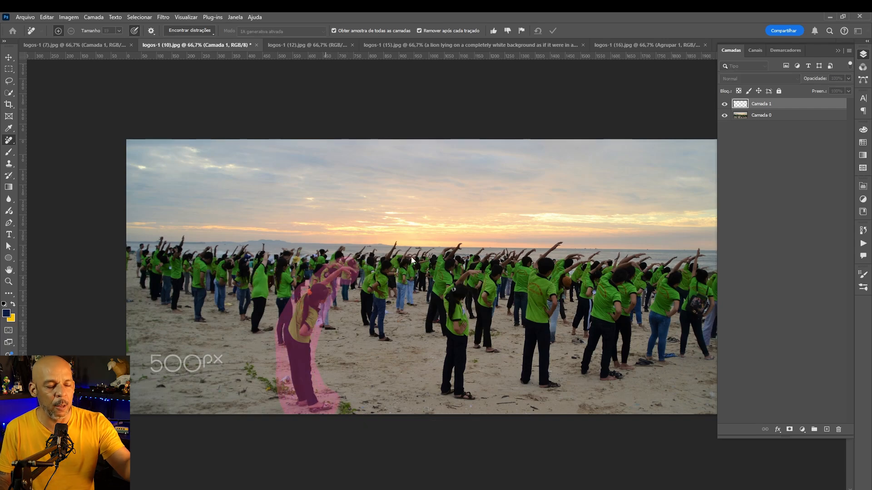
left_click(553, 31)
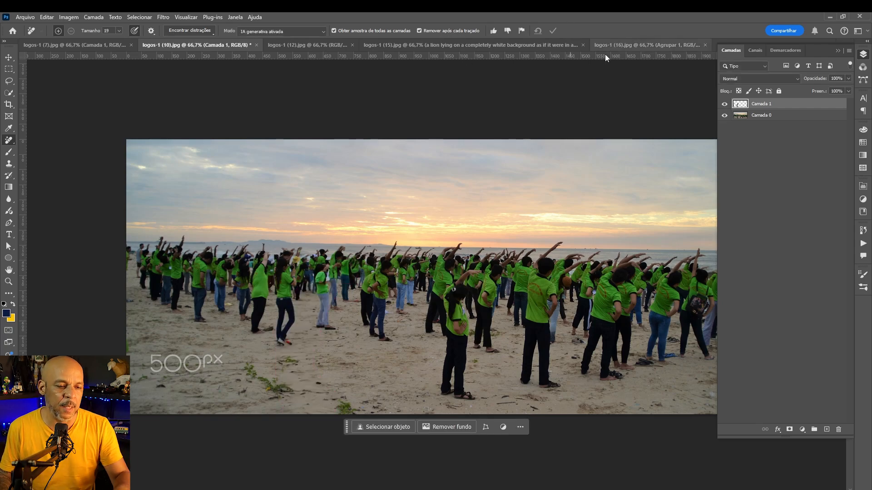
Toggle the visibility of Camada 1 and Camada 0 to compare the beach photo before and after
left_click(724, 104)
left_click(725, 115)
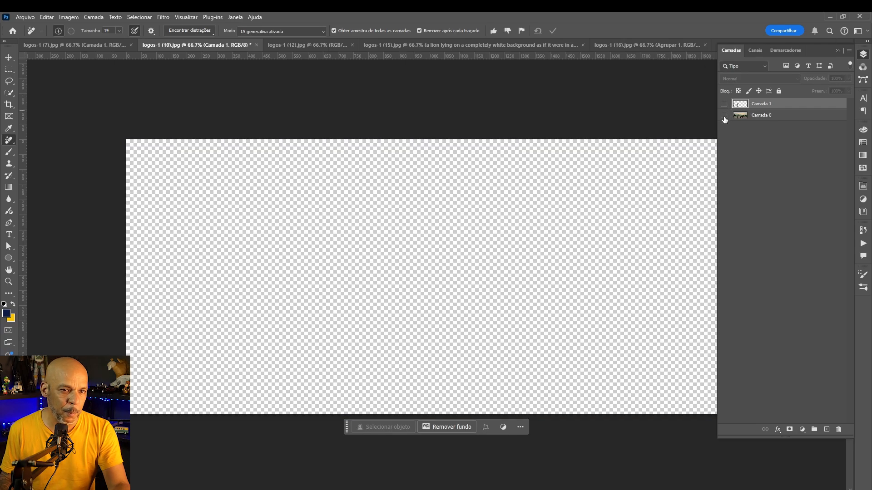
left_click(725, 115)
left_click(724, 104)
left_click(724, 103)
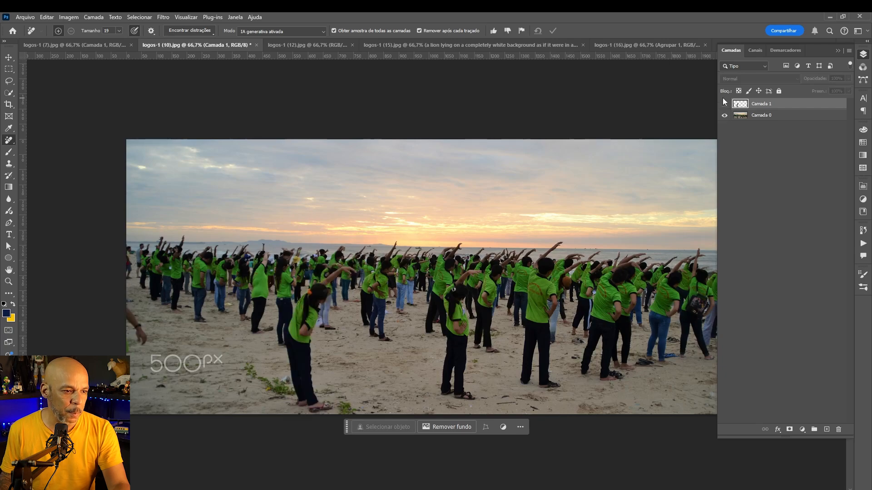
left_click(725, 103)
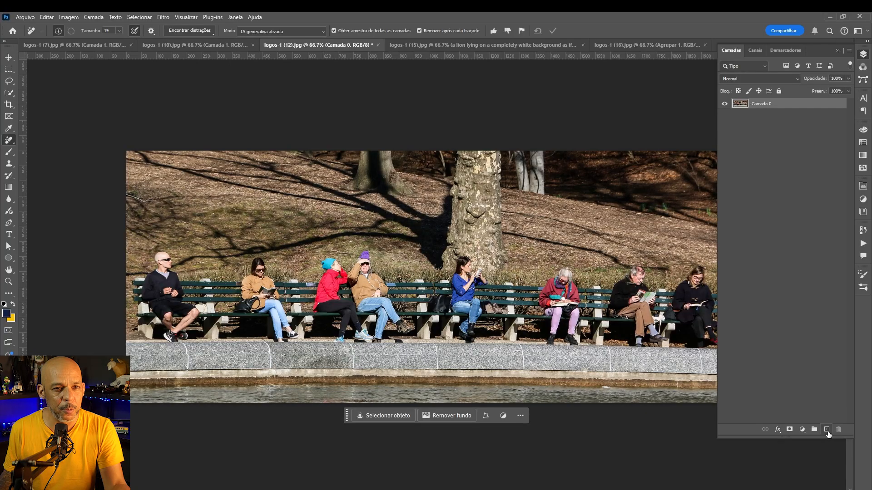
Try to remove the people on the bench photo with Find Distractions' People option
left_click(181, 30)
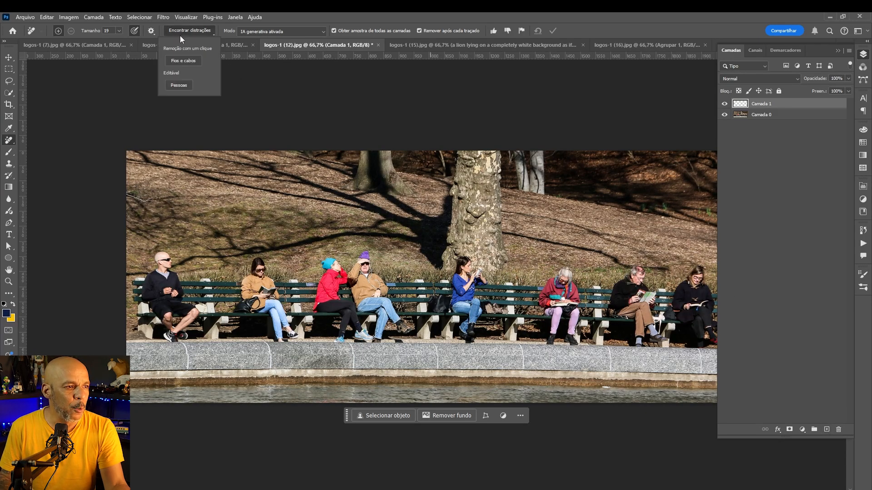
left_click(180, 85)
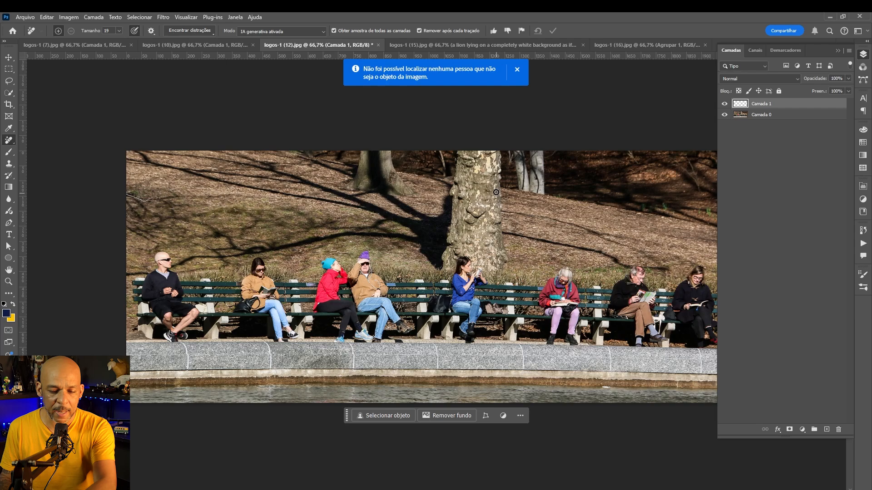
Brush over the bald man seated at the left end of the bench to remove him
scroll(497, 192, "right", 3)
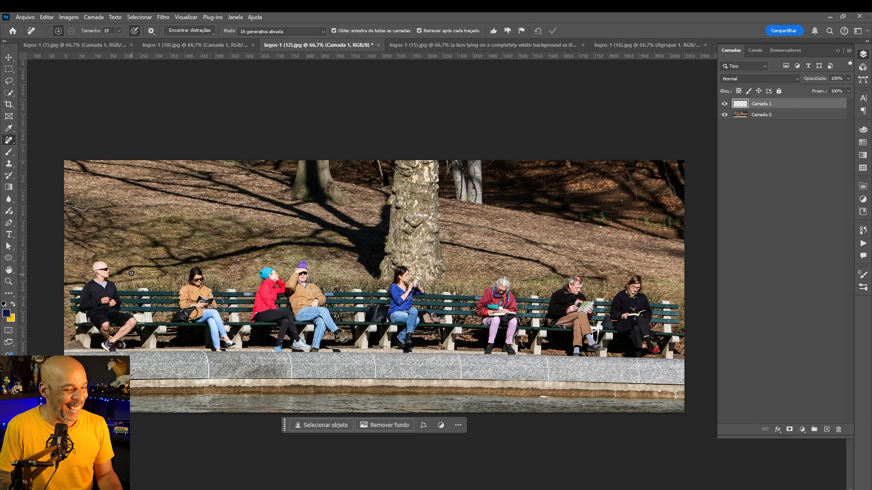
mouse_move(130, 283)
left_mouse_down()
mouse_move(115, 278)
mouse_move(108, 257)
mouse_move(87, 267)
mouse_move(78, 302)
mouse_move(84, 326)
left_mouse_up()
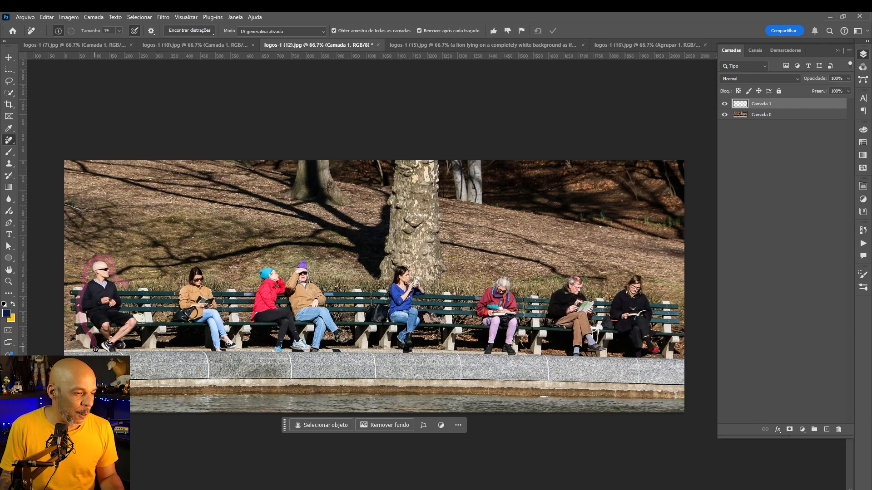
mouse_move(120, 354)
left_mouse_down()
mouse_move(141, 313)
mouse_move(120, 281)
left_mouse_up()
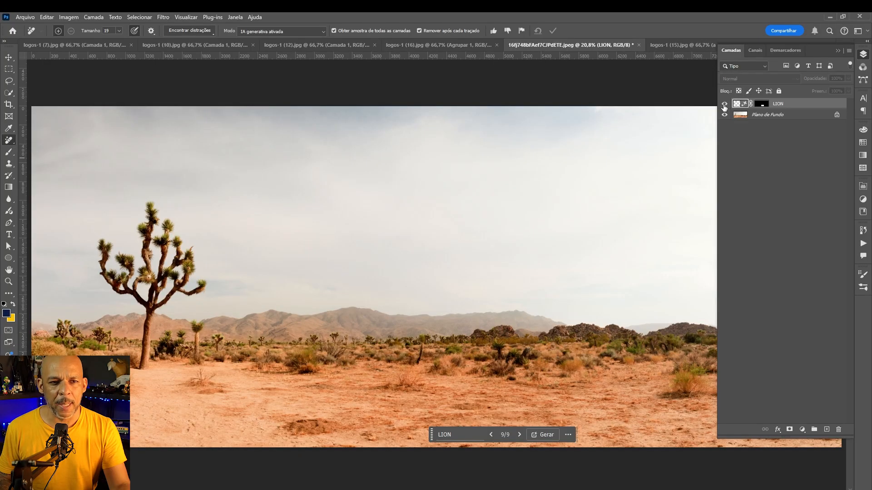
Show the LION generative layer in the desert photo and open its Properties panel
left_click(724, 104)
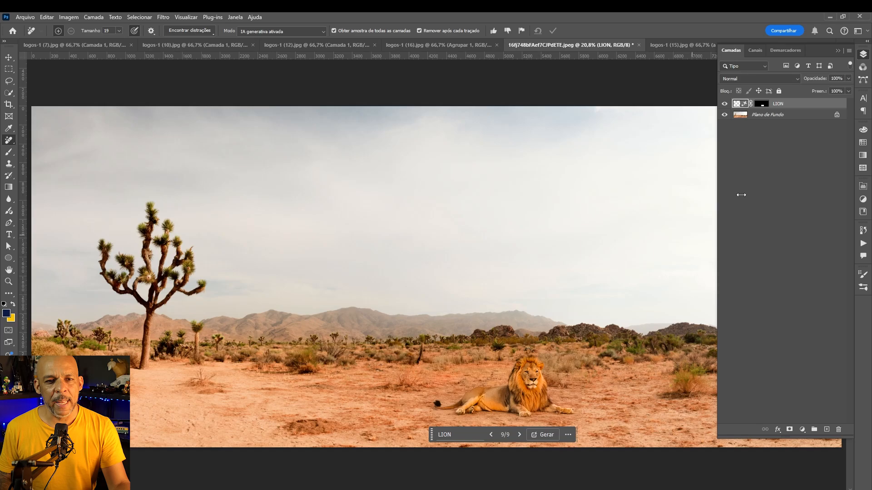
left_click(866, 191)
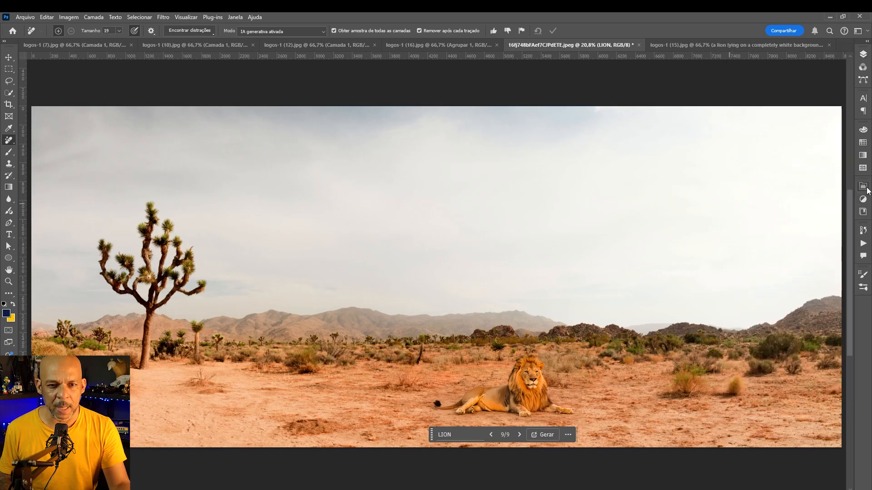
left_click(864, 189)
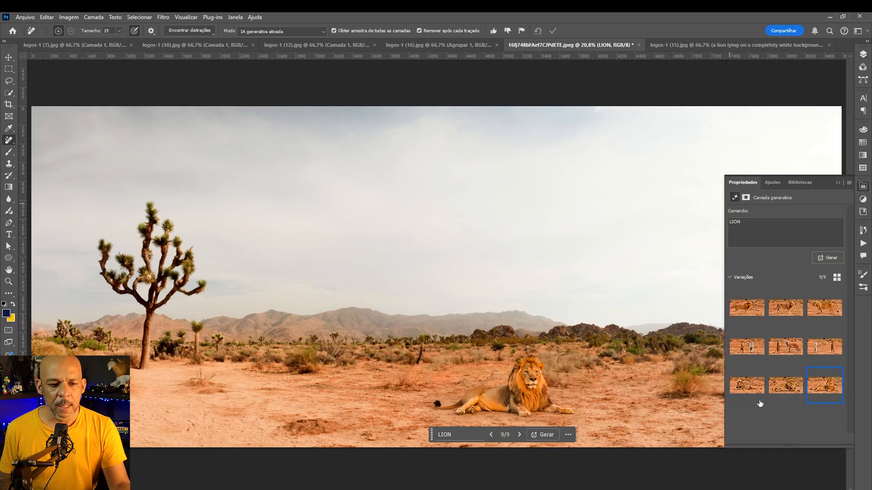
Browse the generative variations and choose the fourth one, showing the meerkat and warthog standing up
left_click(751, 387)
left_click(815, 398)
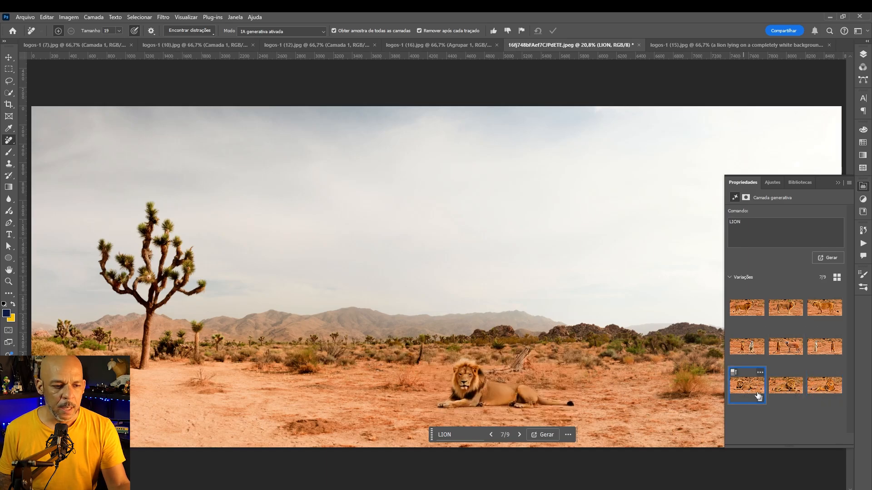
left_click(781, 391)
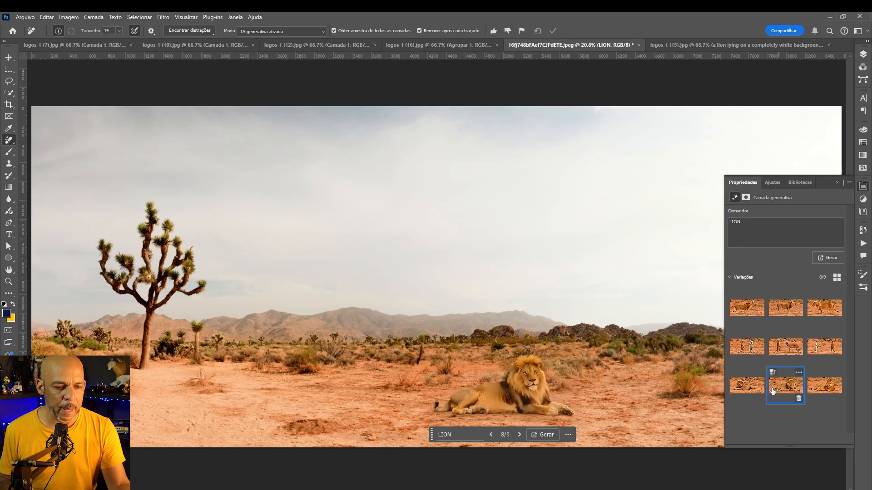
left_click(754, 390)
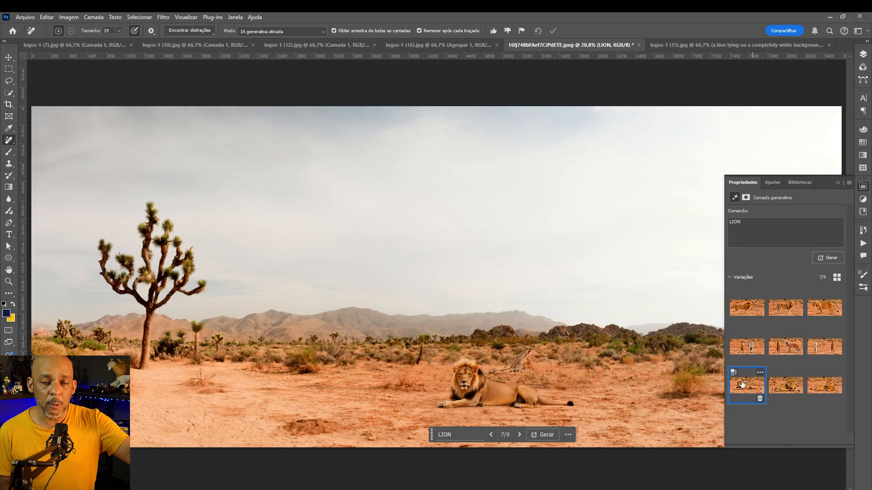
left_click(749, 349)
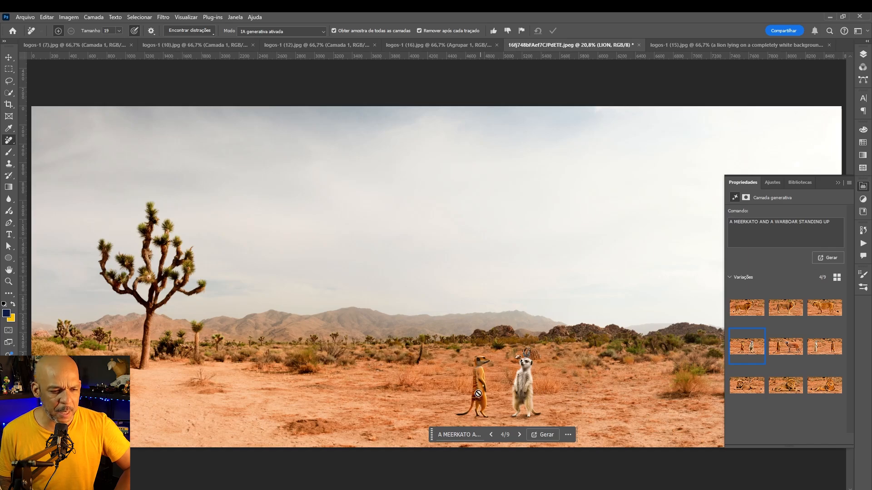
mouse_move(750, 346)
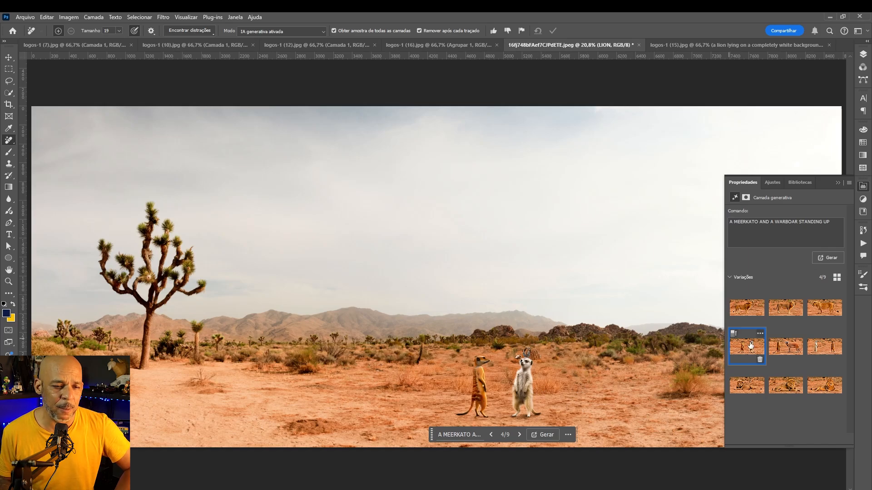
Browse the generative variations of the different prompts and choose the seventh, a lion lying in the desert
left_click(781, 348)
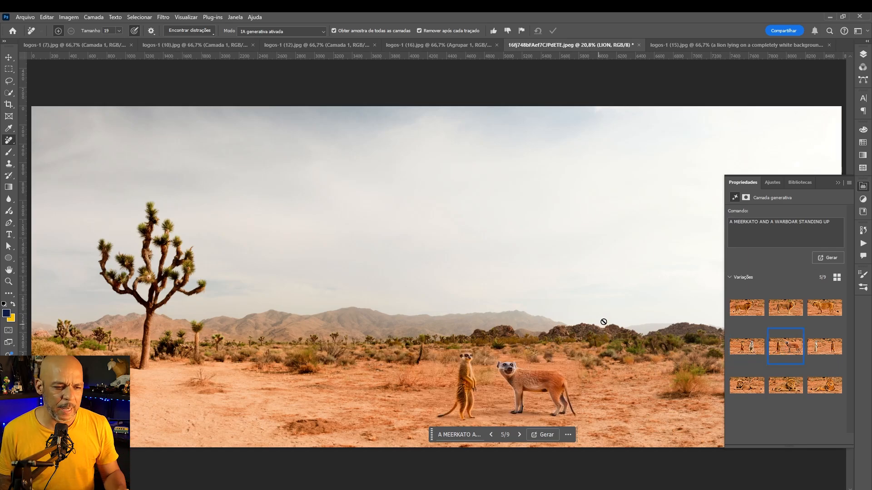
left_click(826, 351)
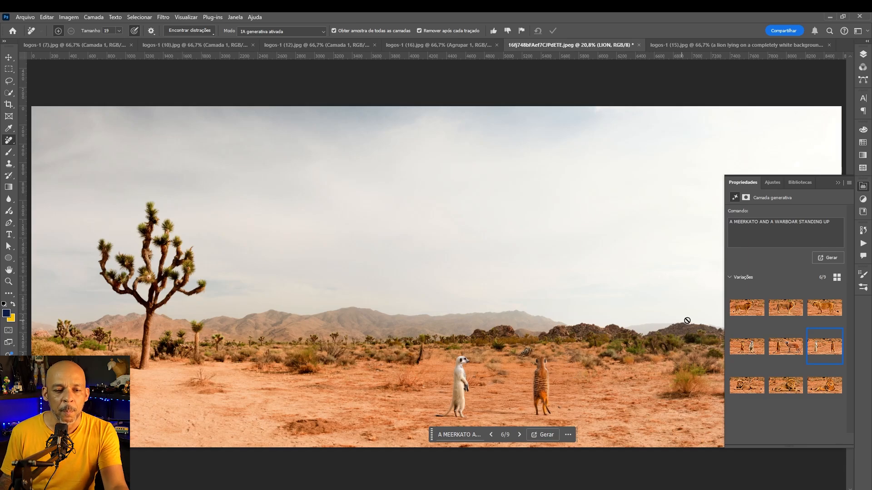
left_click(748, 310)
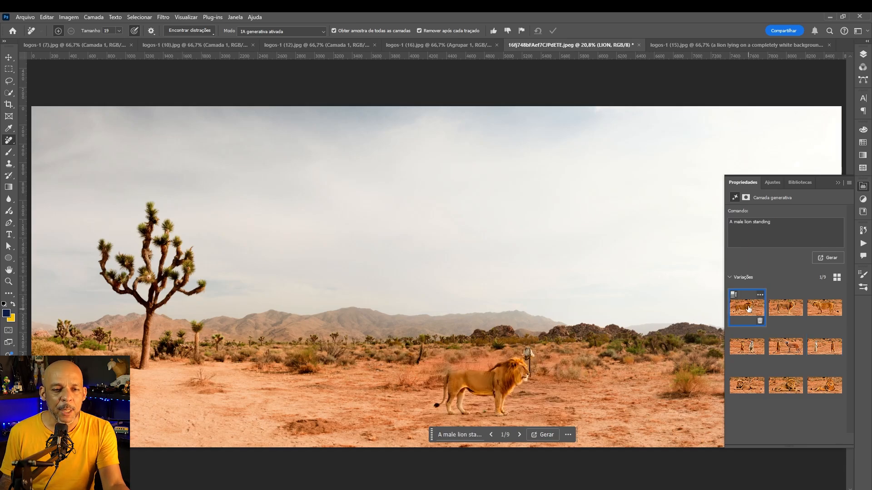
left_click(782, 310)
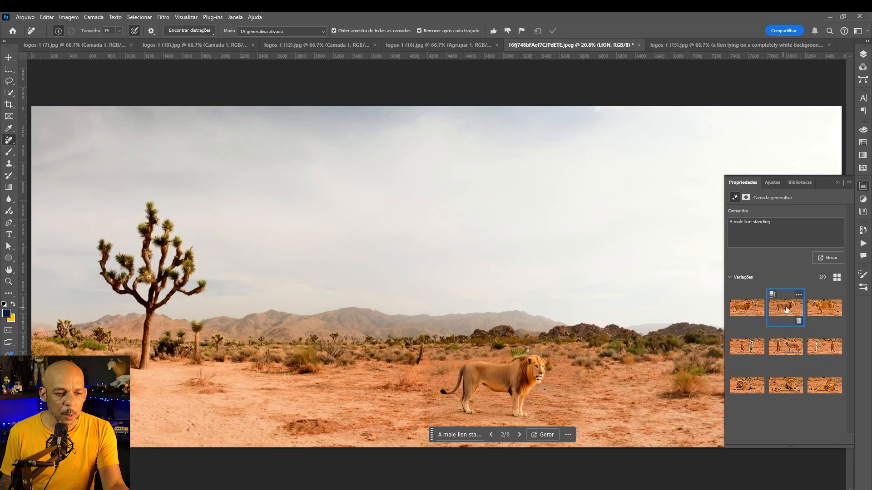
left_click(819, 310)
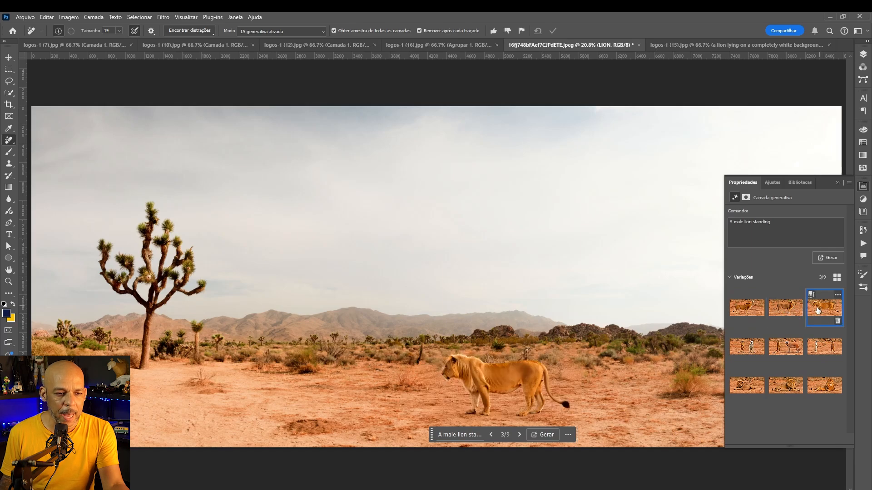
left_click(787, 311)
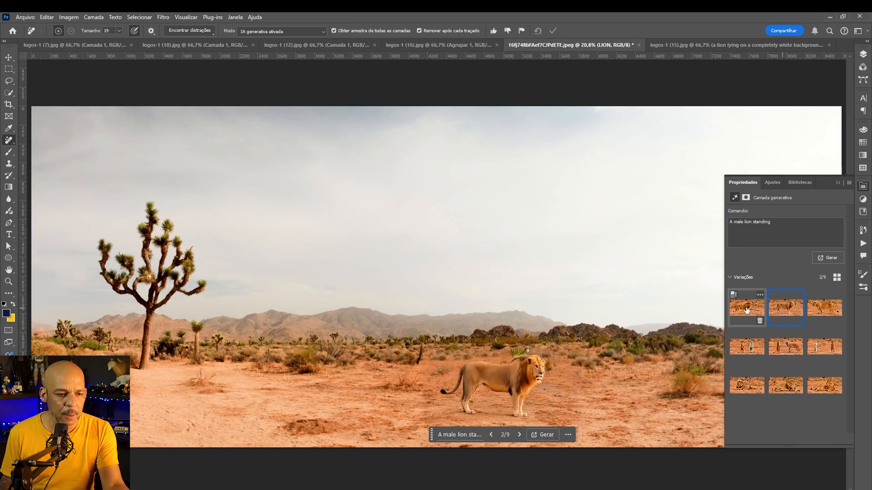
left_click(746, 313)
left_click(781, 312)
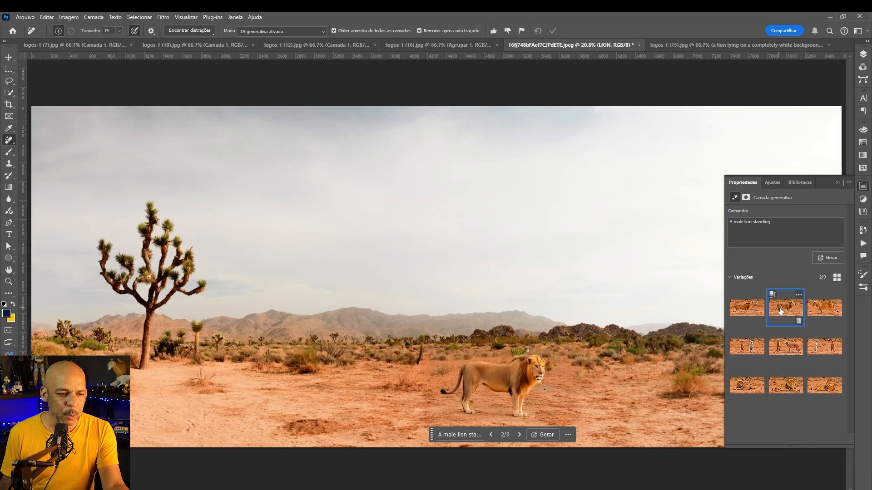
left_click(819, 310)
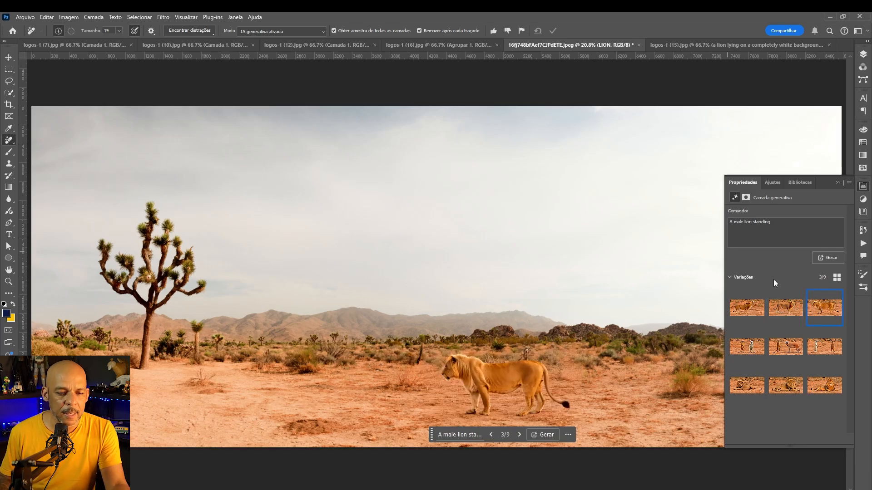
mouse_move(787, 390)
left_click(747, 387)
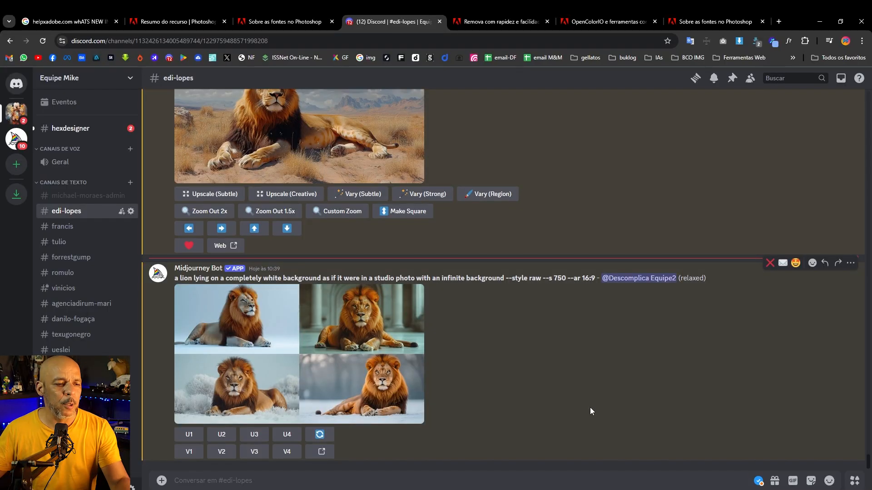
Switch to the browser's Discord channel, scroll through the Midjourney results and open the upscaled yellow ipe tree image in a new tab
scroll(478, 416, "up", 15)
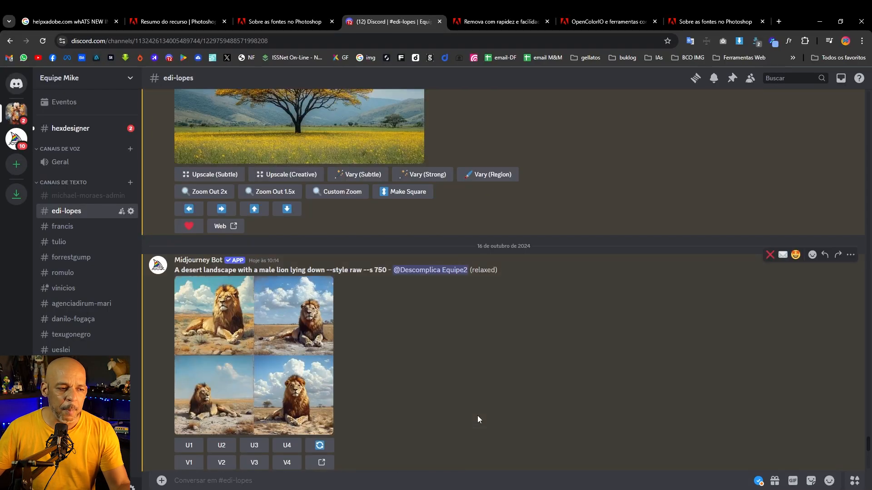
scroll(477, 415, "up", 5)
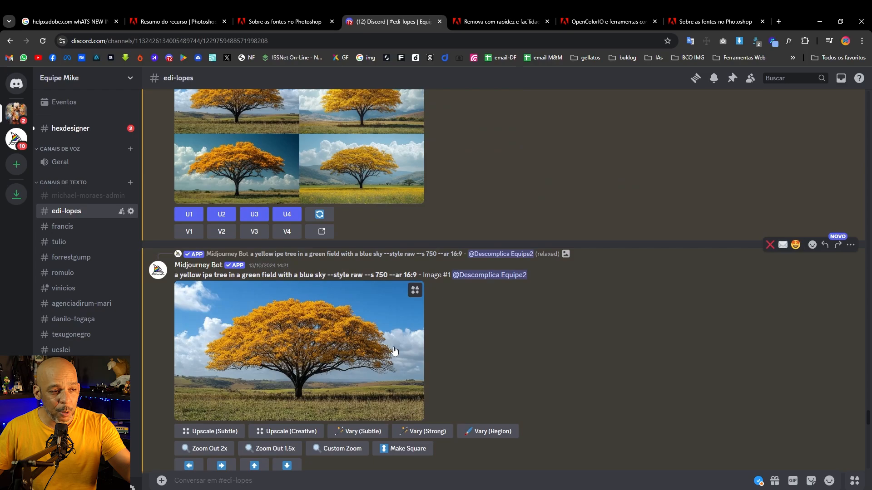
scroll(393, 347, "up", 5)
scroll(393, 347, "up", 10)
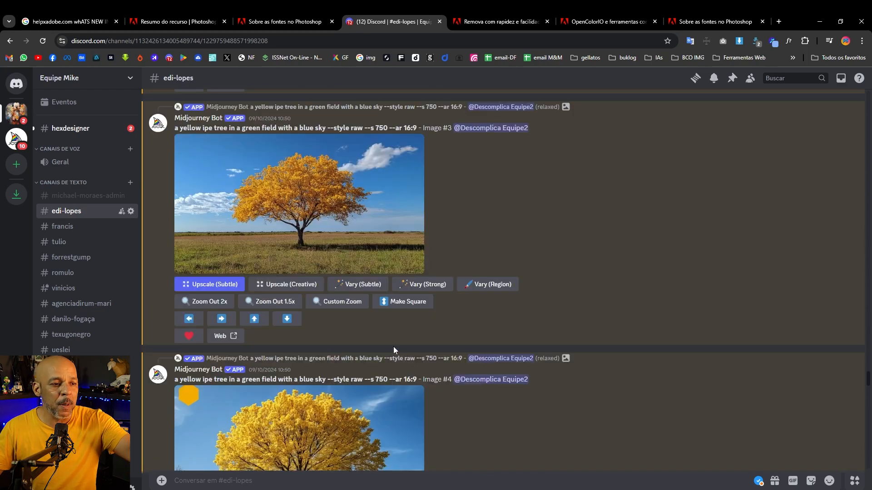
scroll(393, 347, "down", 15)
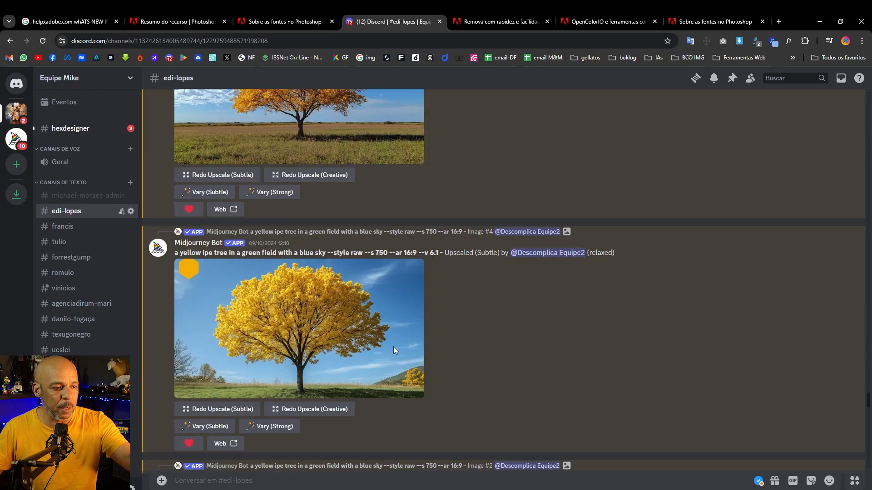
left_click(327, 353)
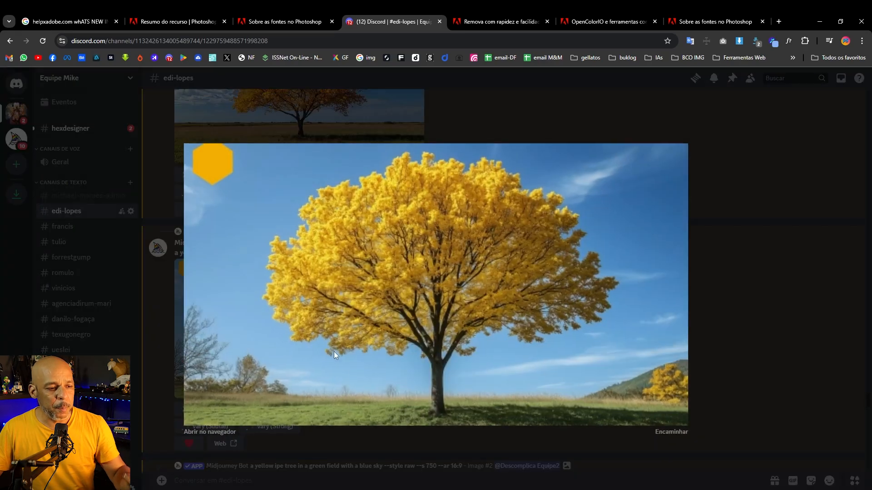
left_click(223, 432)
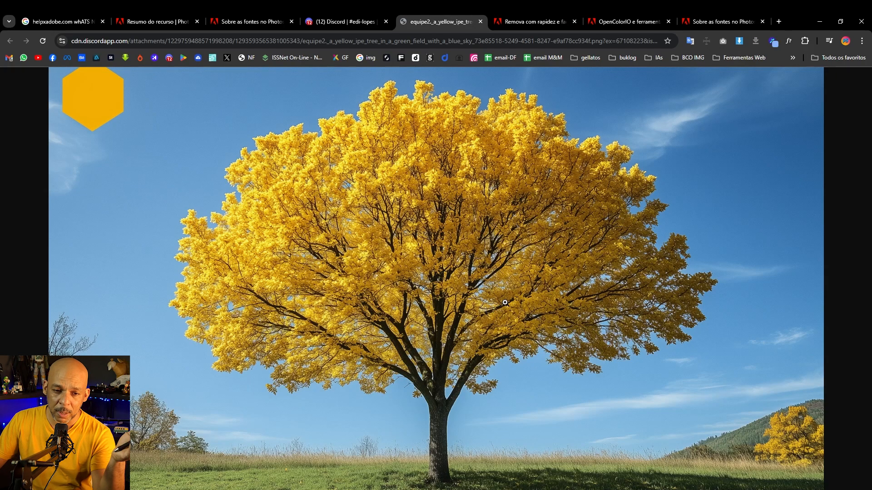
Return to the Discord tab and scroll through the channel's earlier Midjourney generations
left_click(345, 12)
left_click(720, 193)
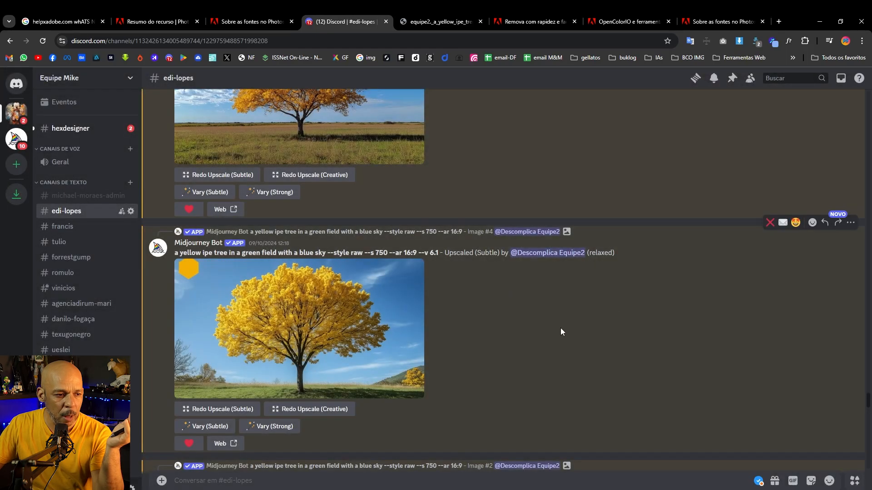
scroll(550, 329, "up", 10)
scroll(402, 331, "up", 15)
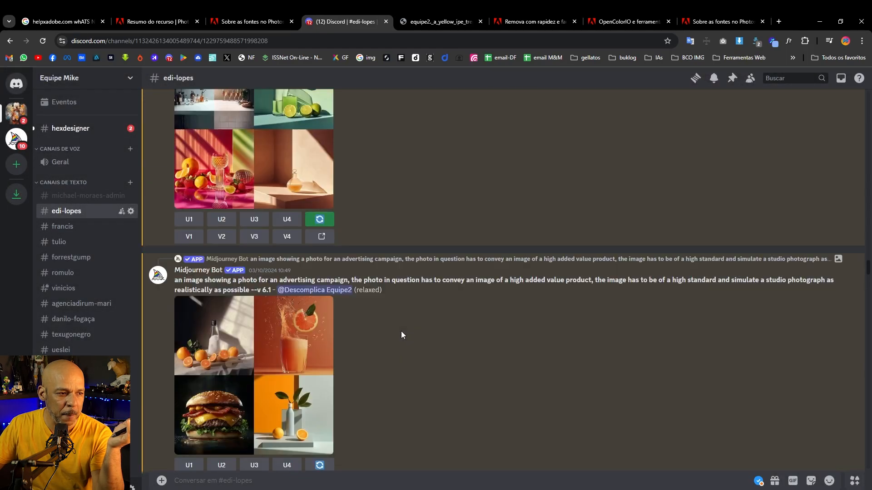
scroll(402, 331, "up", 5)
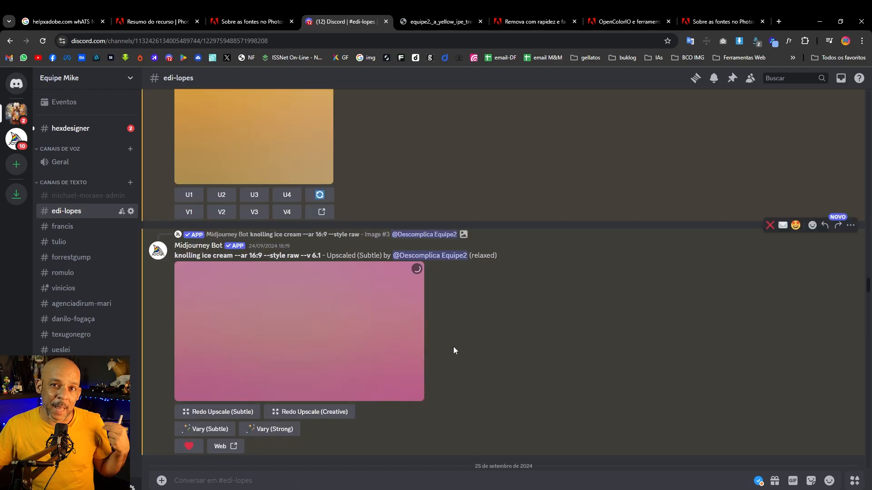
scroll(486, 344, "up", 10)
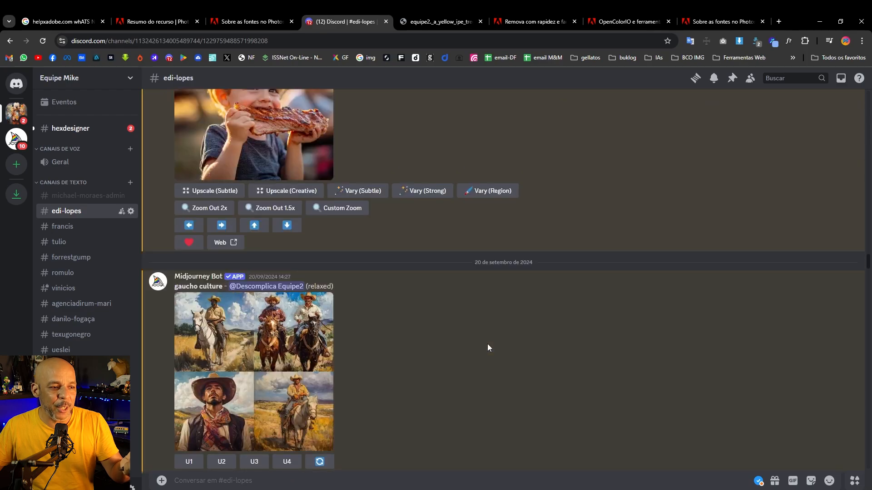
scroll(487, 348, "up", 10)
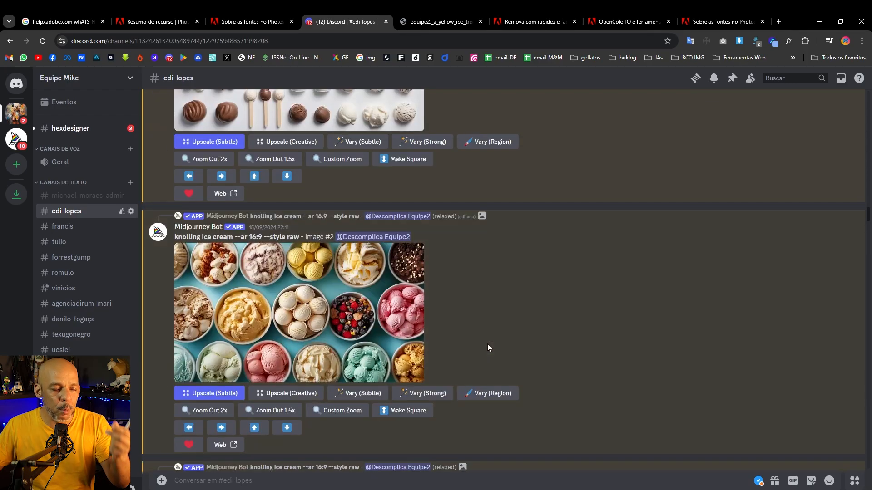
scroll(488, 347, "up", 5)
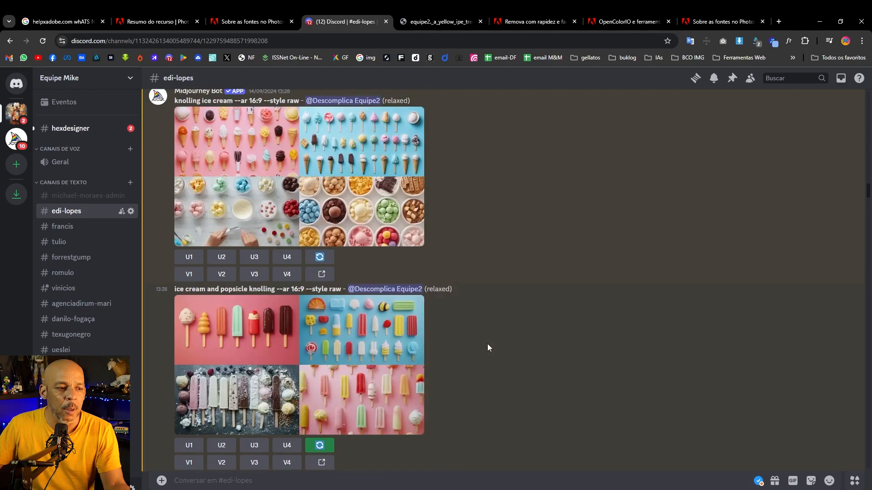
scroll(488, 347, "down", 5)
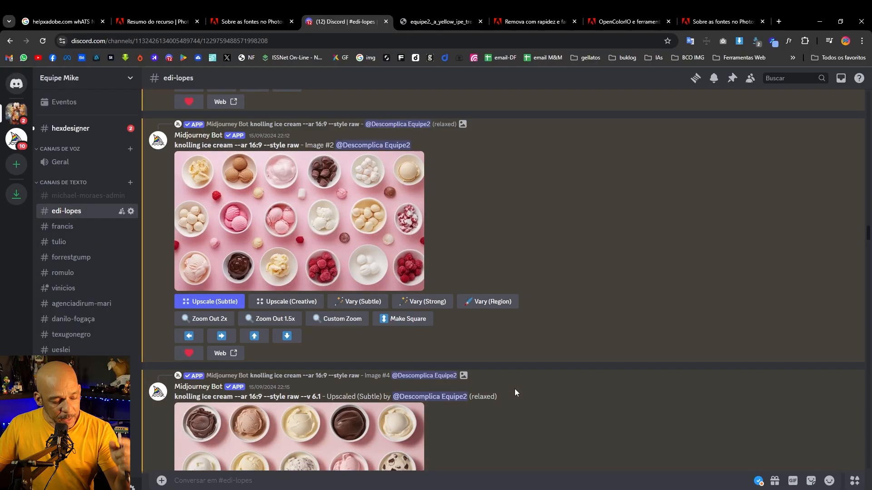
scroll(514, 389, "down", 5)
scroll(514, 390, "down", 20)
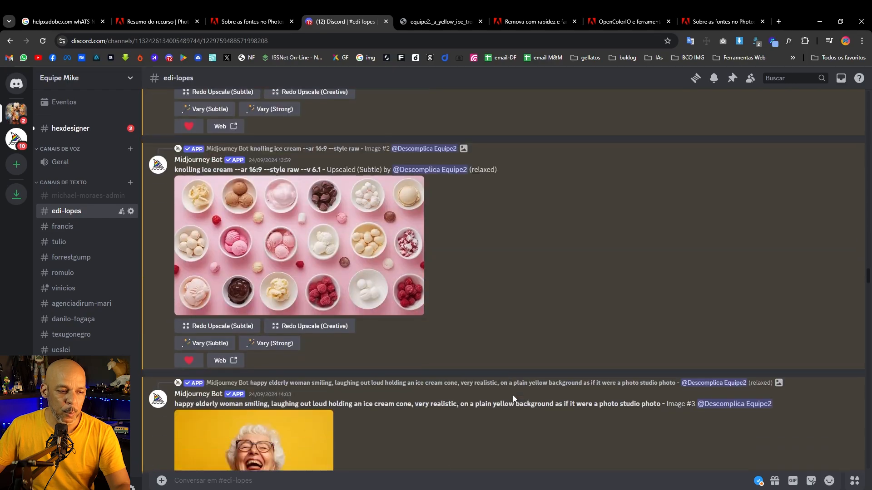
scroll(513, 395, "down", 20)
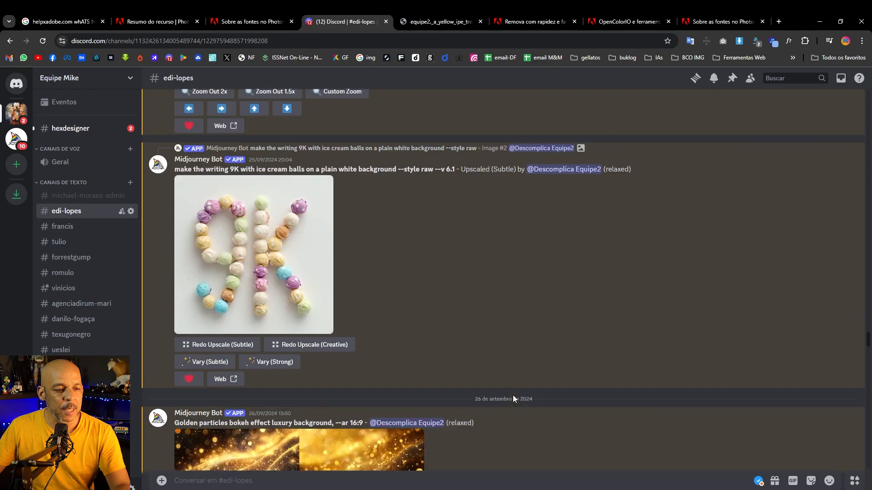
scroll(513, 398, "down", 20)
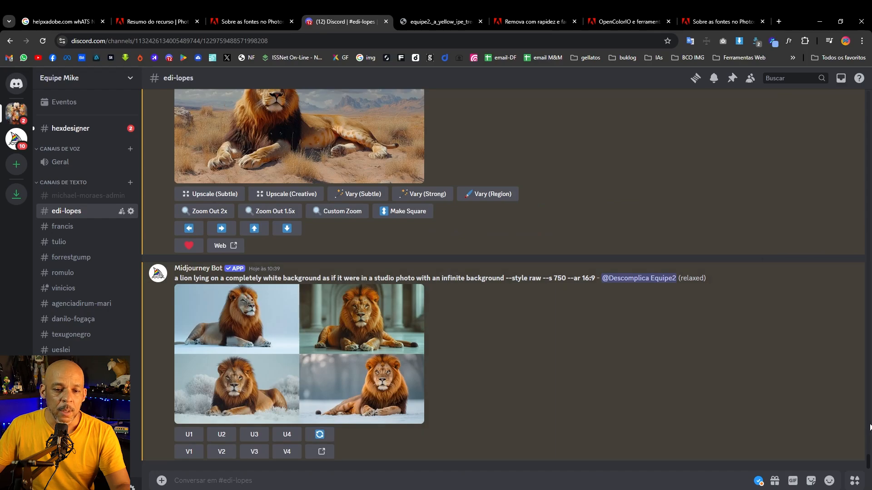
left_click_drag(869, 465, 869, 457)
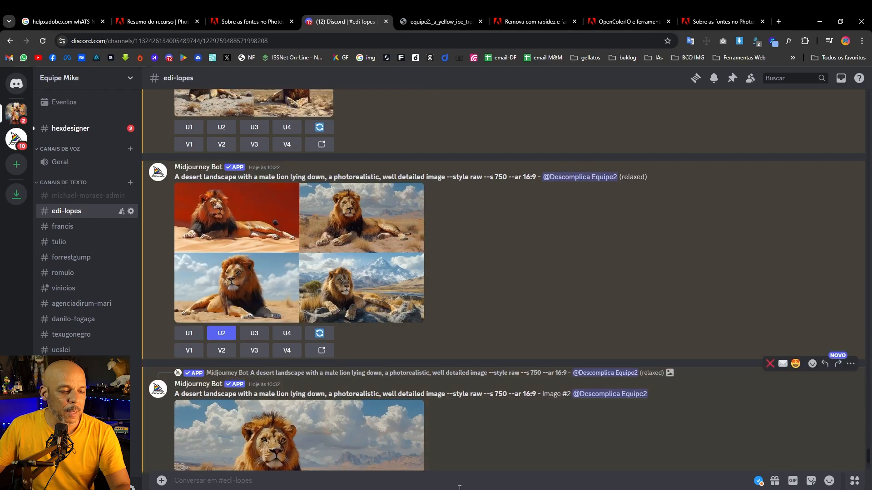
Switch back to Photoshop and zoom in to examine the generated lying lion's detail, then fit the image on screen
mouse_move(363, 489)
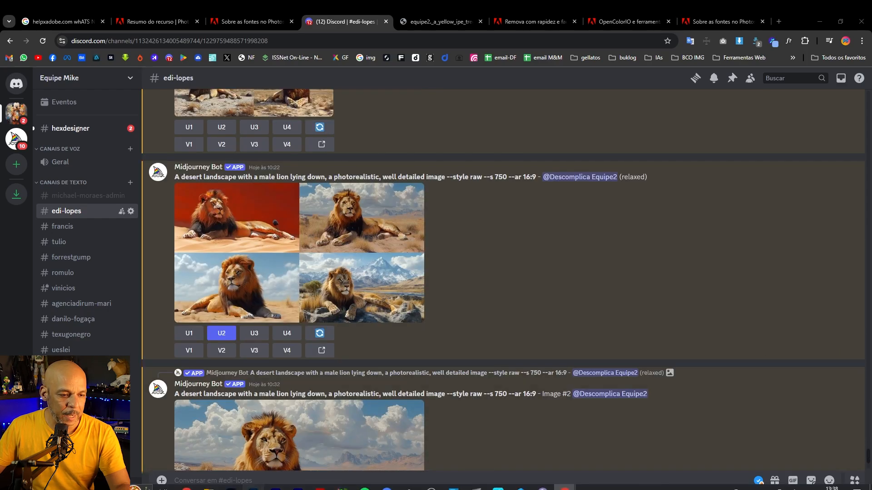
left_click(276, 488)
key("z")
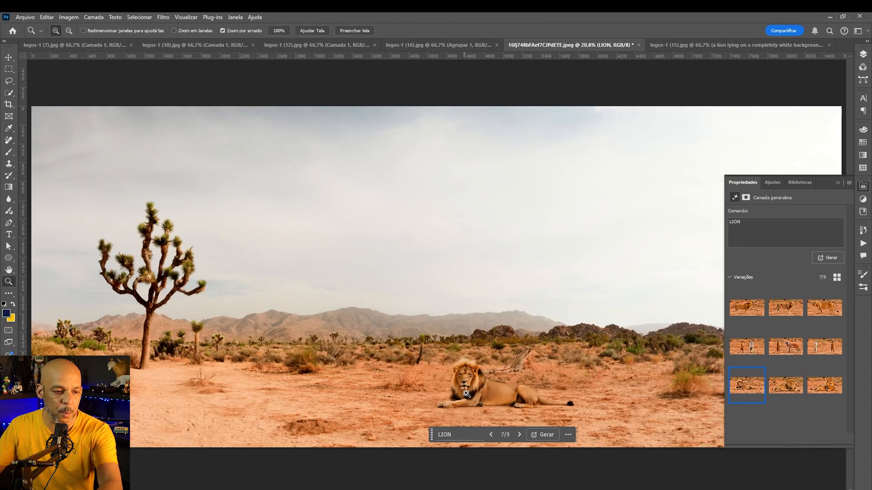
left_click_drag(475, 383, 468, 212)
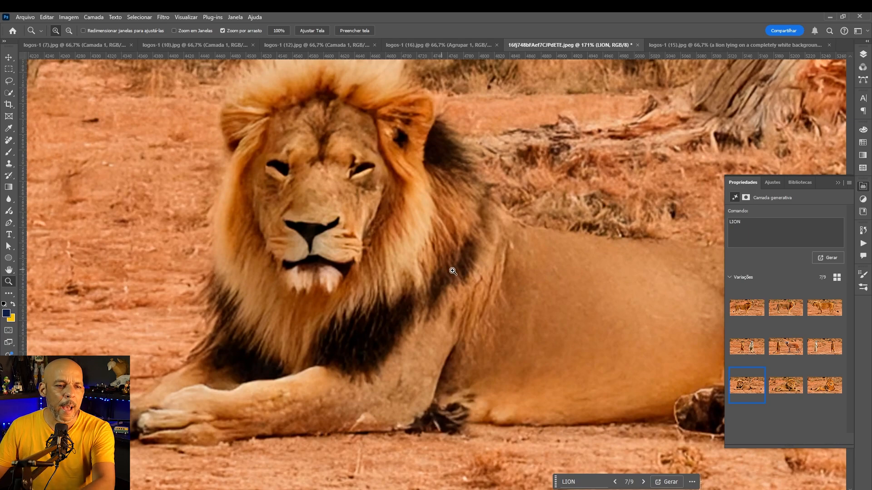
left_click_drag(555, 269, 379, 266)
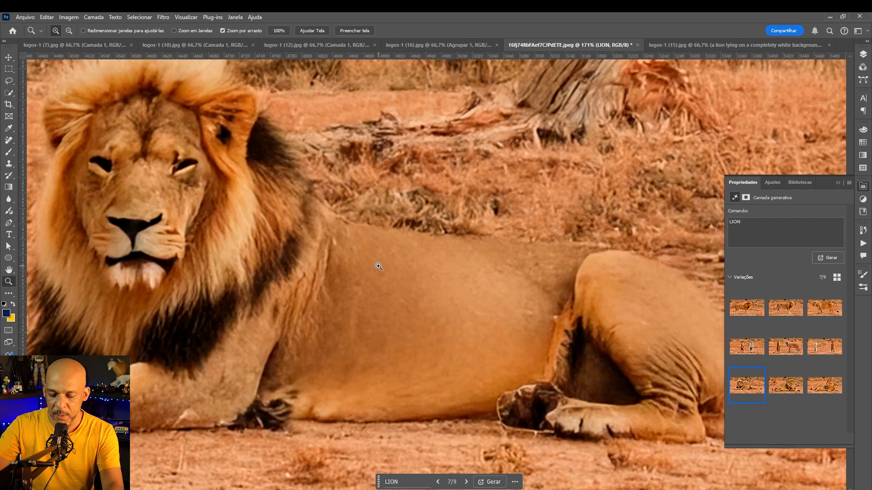
key("ctrl+0")
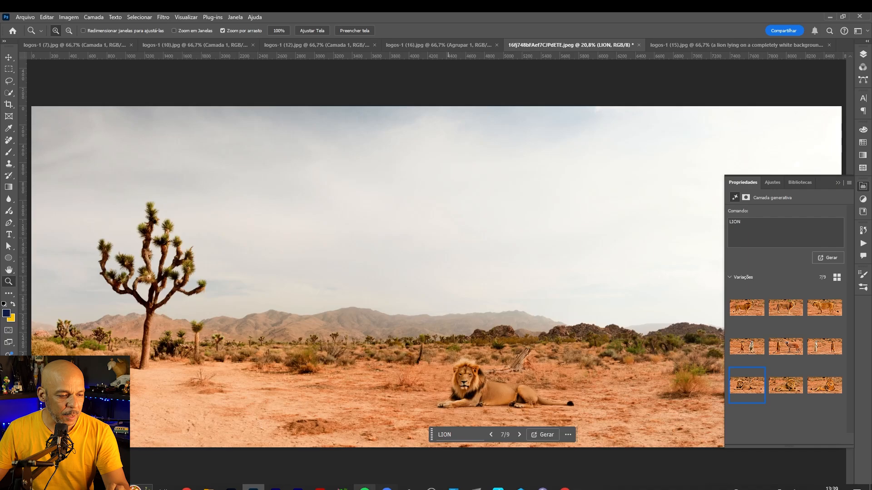
Switch to the Discord window and open the Midjourney desert landscape lion image in the browser for comparison
mouse_move(565, 488)
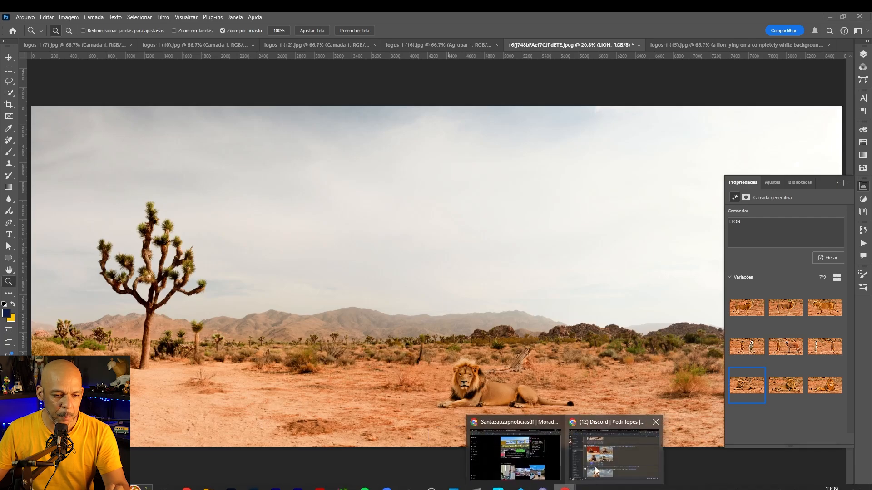
left_click(595, 466)
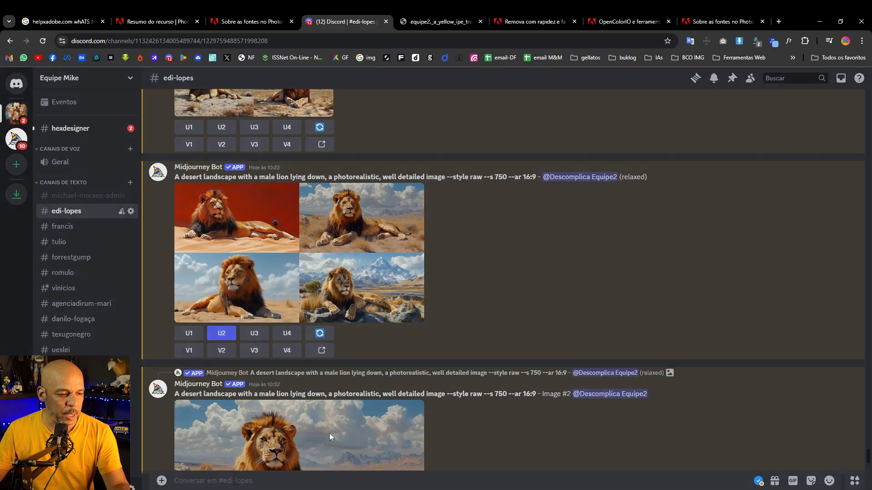
left_click(329, 433)
left_click(224, 432)
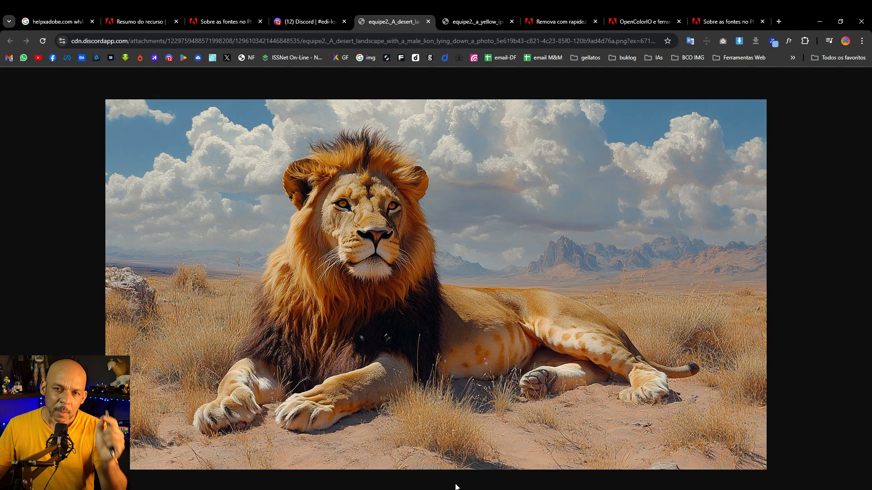
mouse_move(455, 489)
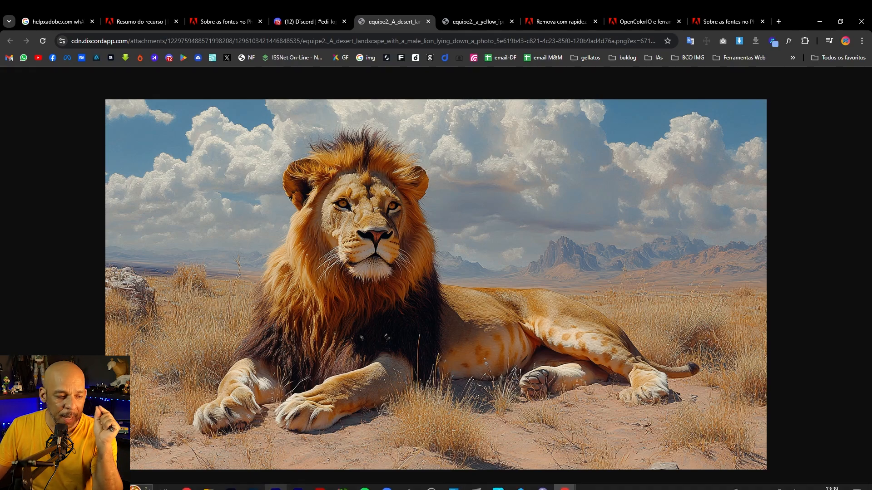
Switch to Photoshop's generated desert lion and back to the Midjourney desert lion image to compare them
left_click(250, 488)
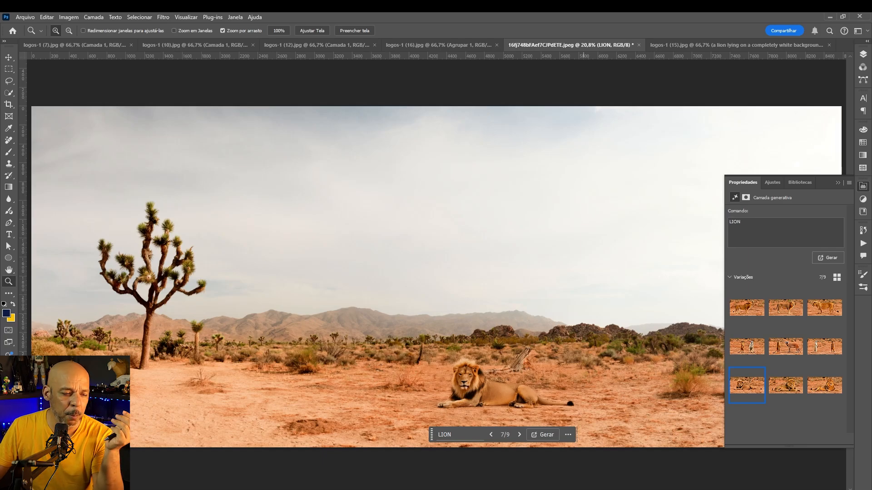
mouse_move(582, 489)
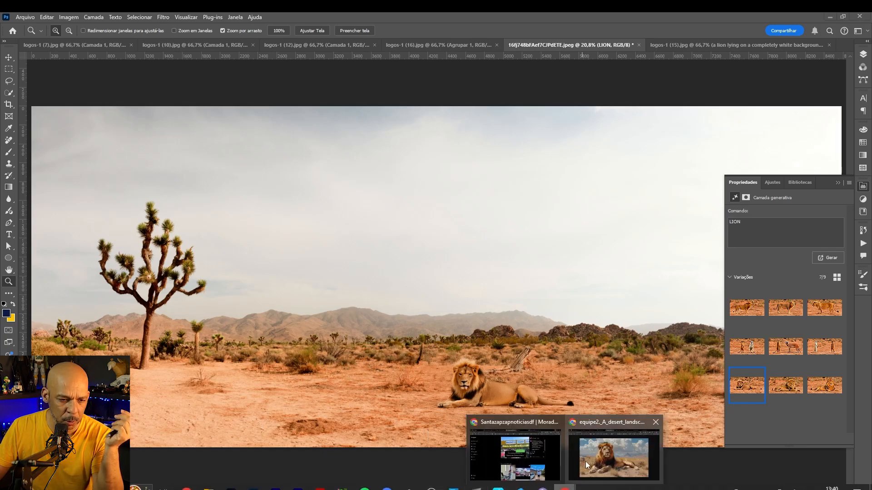
left_click(584, 461)
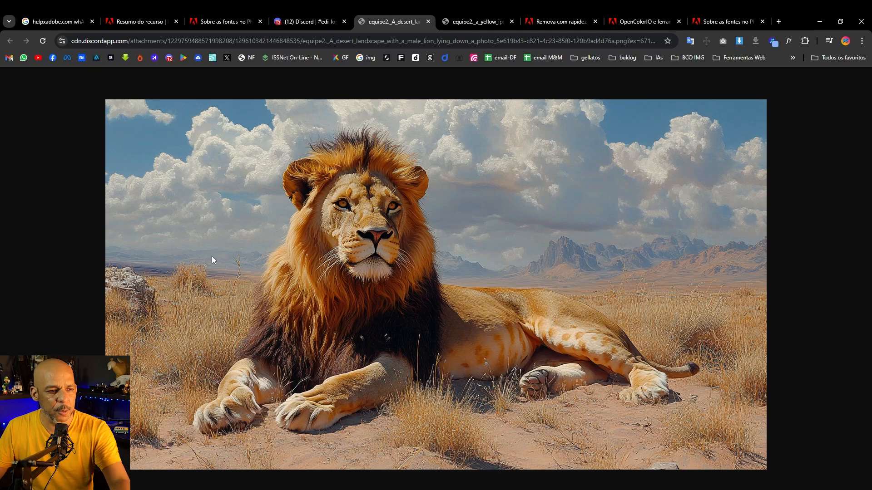
Return to the Discord channel and open the Midjourney studio lion grid image in a new browser tab
left_click(306, 22)
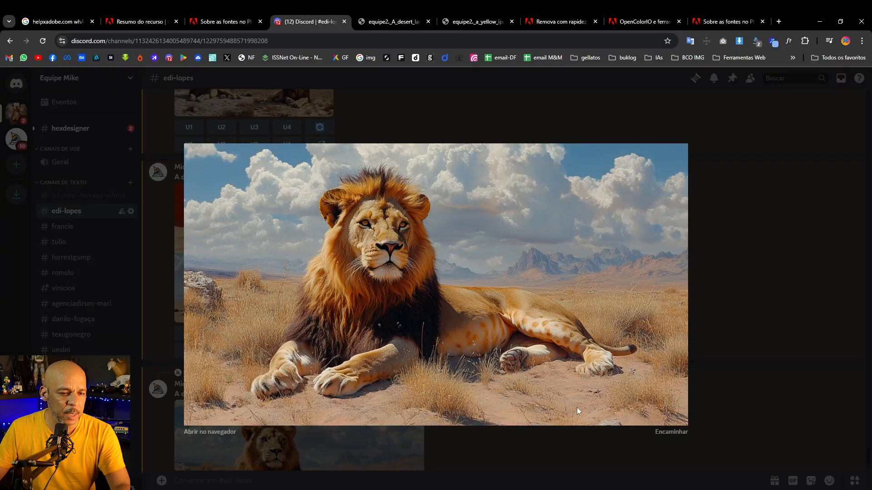
left_click(698, 384)
scroll(606, 418, "down", 5)
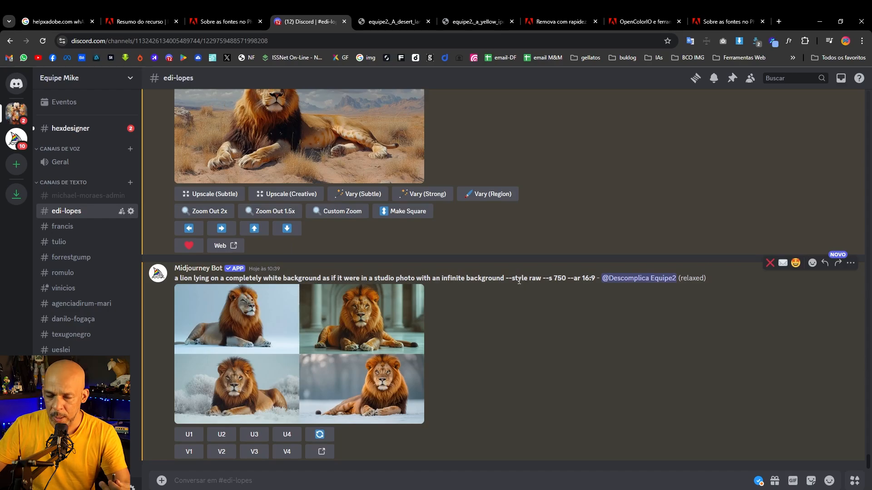
left_click(233, 406)
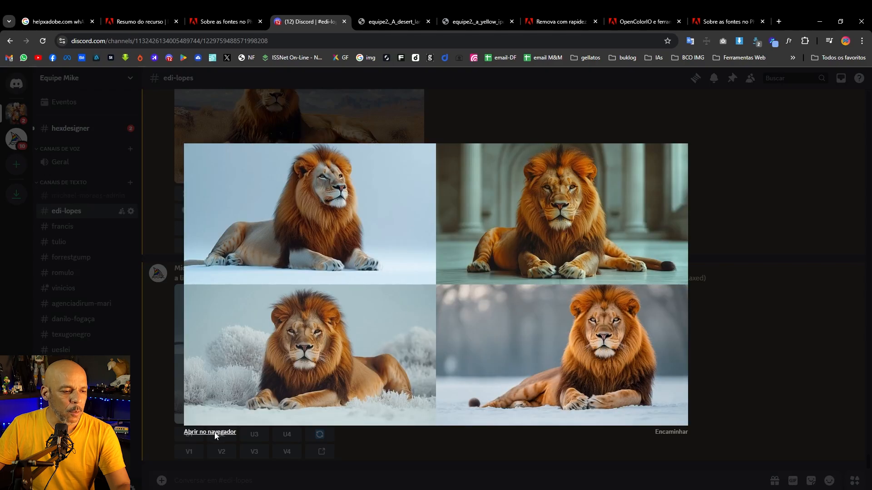
left_click(214, 434)
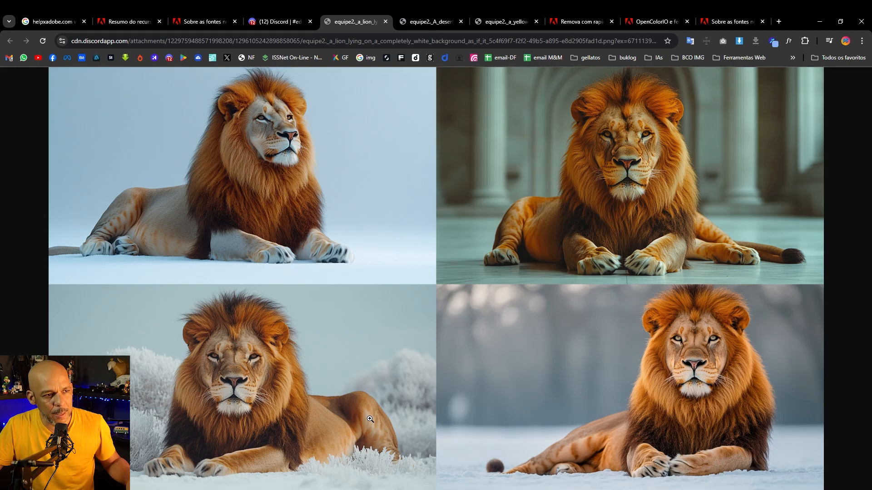
Switch back to Photoshop and open the Generate Image dialog, then close it
mouse_move(431, 489)
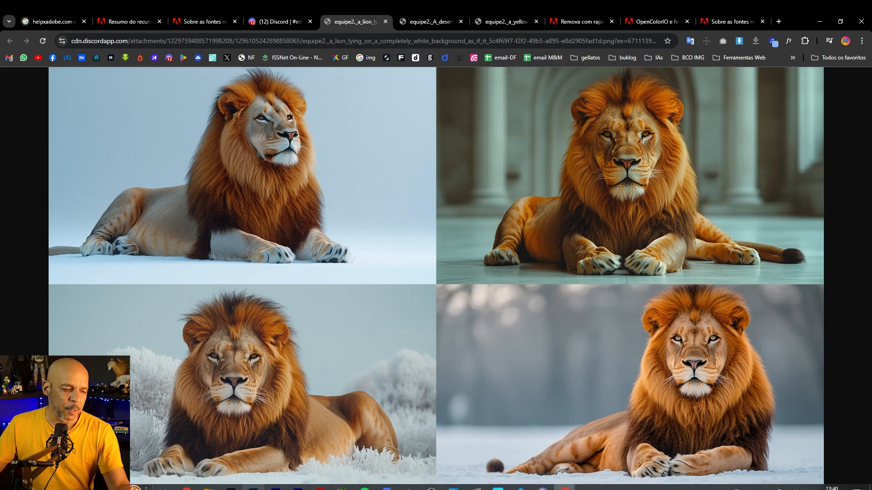
left_click(252, 488)
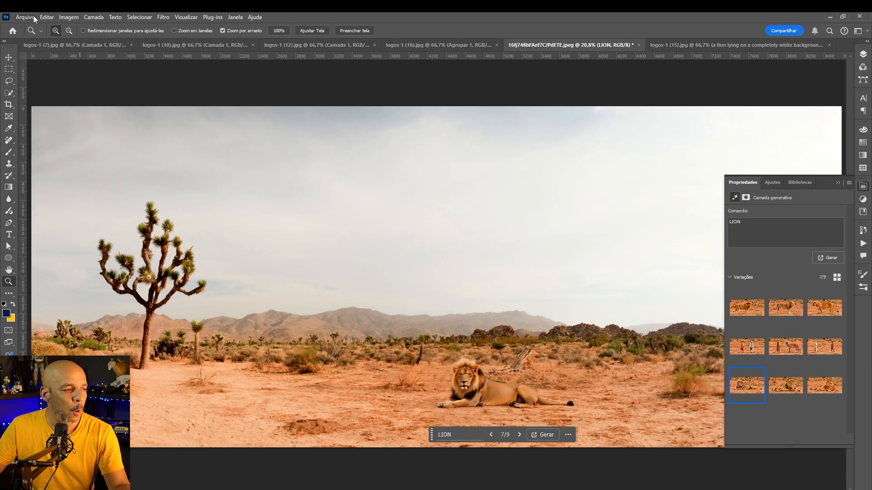
left_click(46, 17)
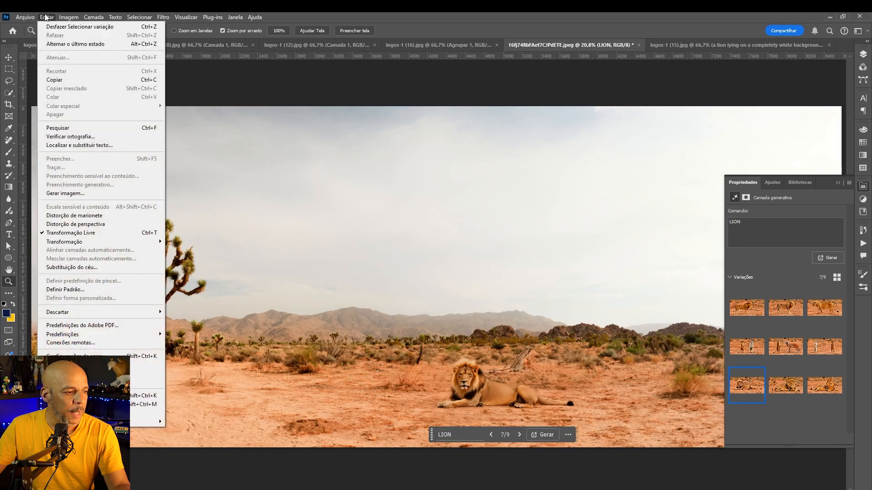
mouse_move(70, 18)
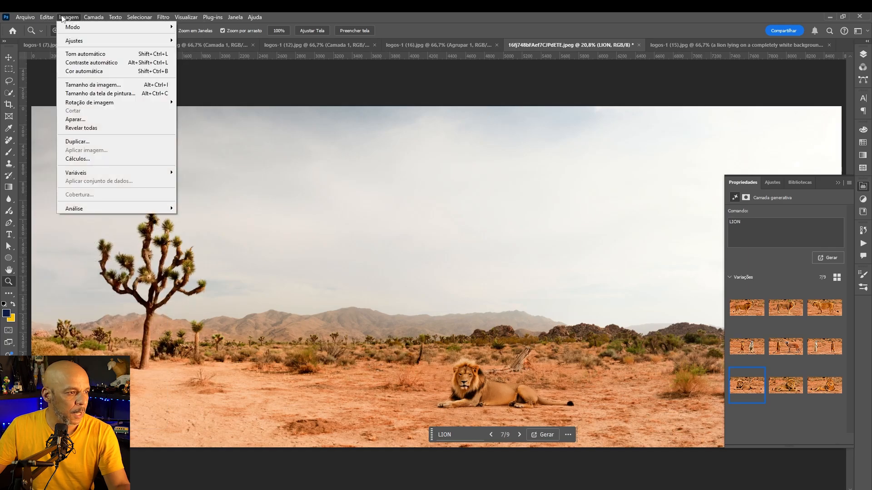
mouse_move(43, 17)
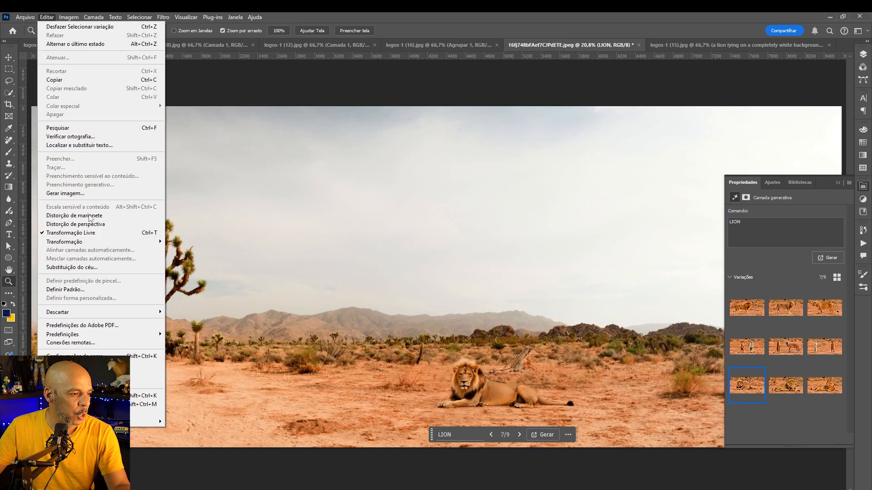
left_click(68, 193)
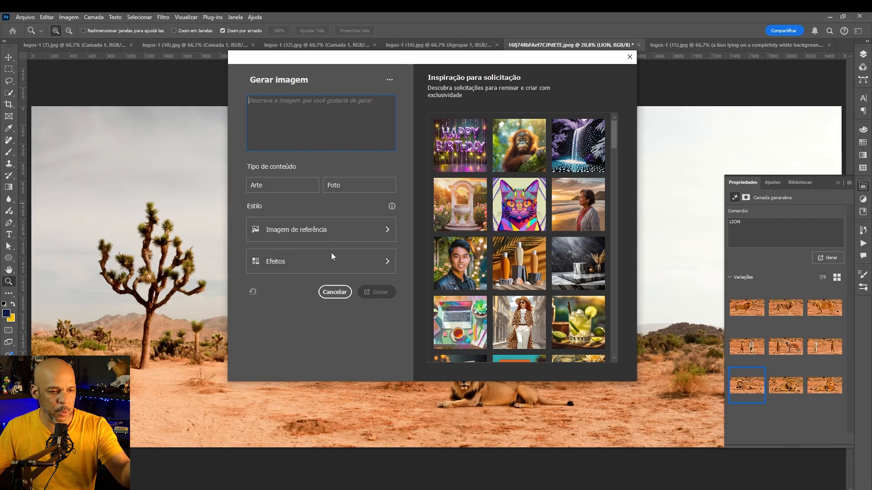
left_click(629, 57)
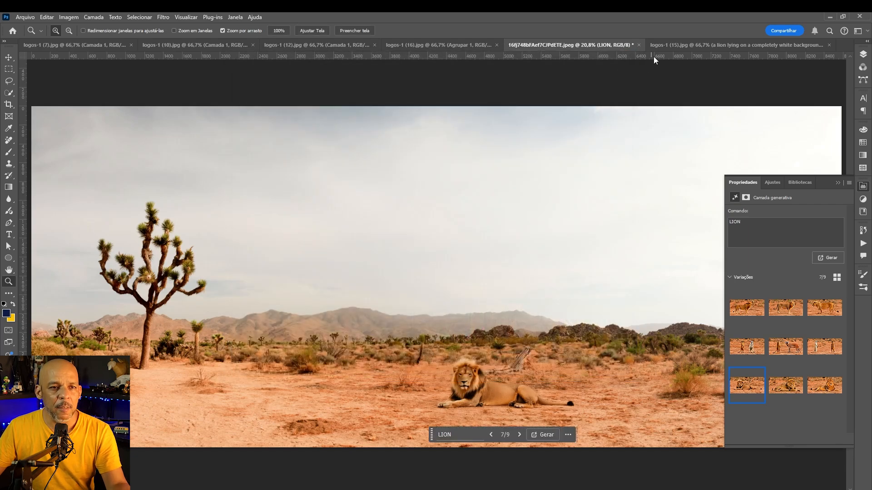
Open the white-background lion document, zoom in on the lion and compare its second and third generative variations
left_click(685, 45)
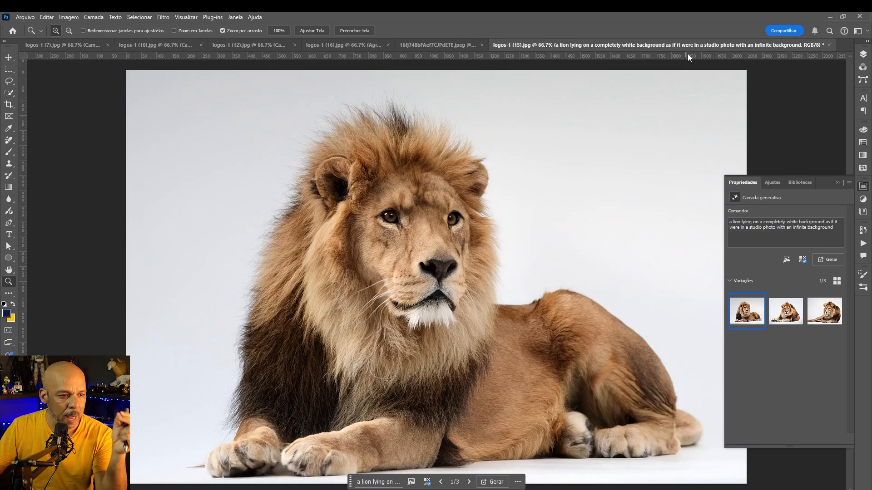
left_click(376, 192)
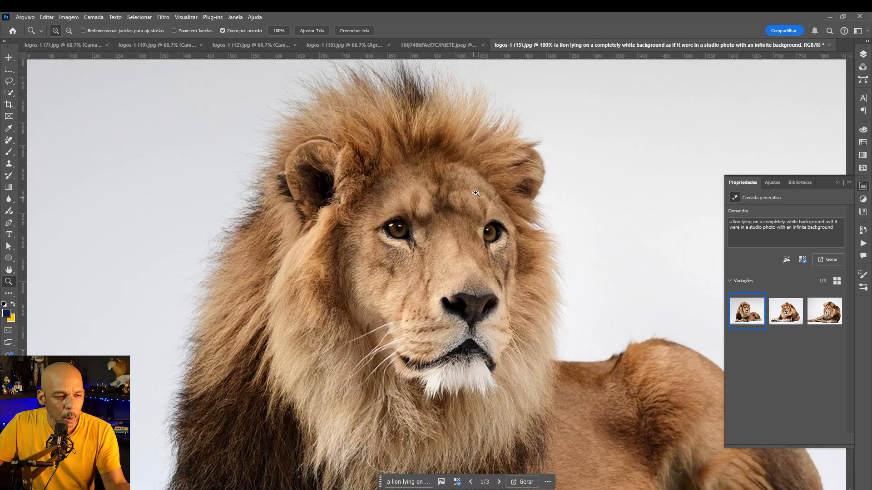
left_click(786, 311)
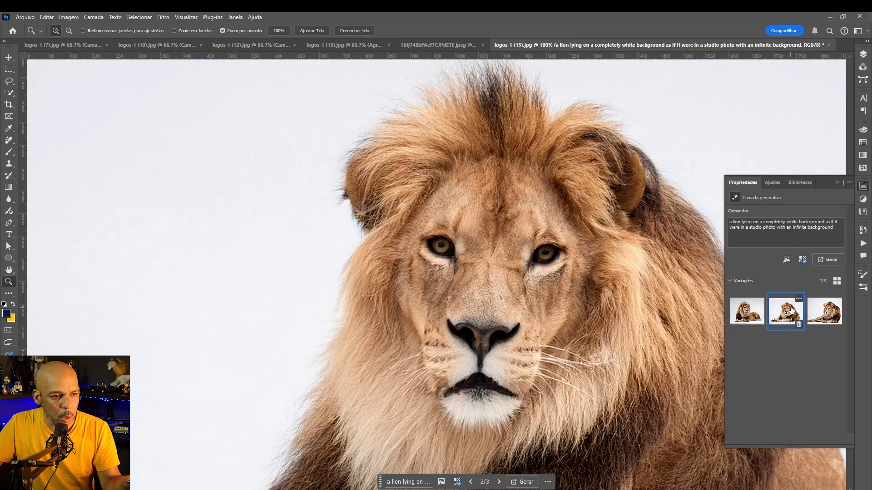
left_click(827, 313)
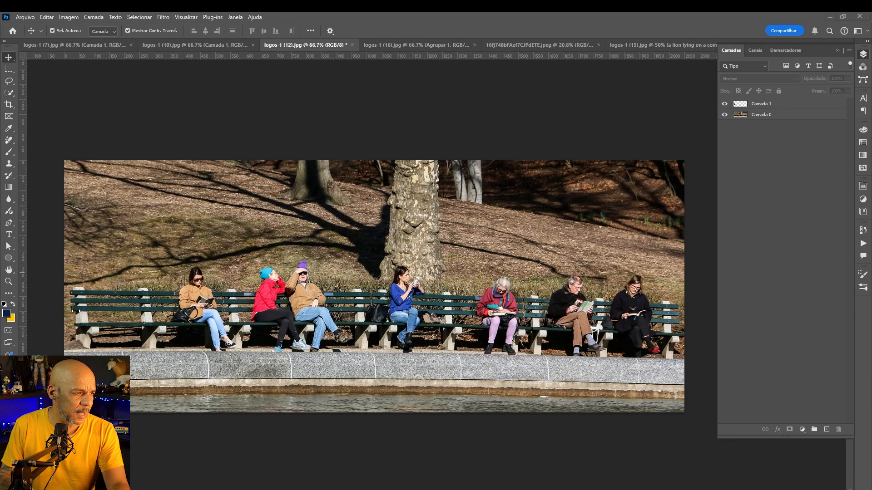
Select the Adjustment Brush with the Levels adjustment and paint over the woman in blue on the bench
left_click(10, 212)
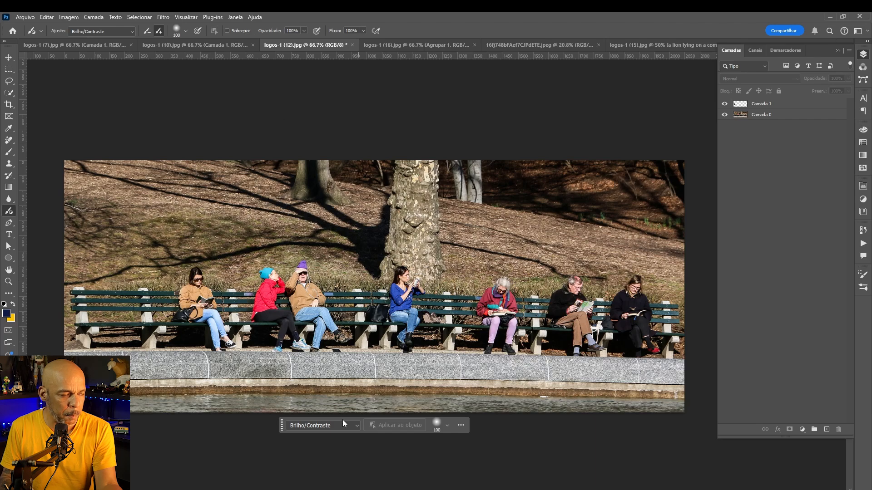
left_click(126, 32)
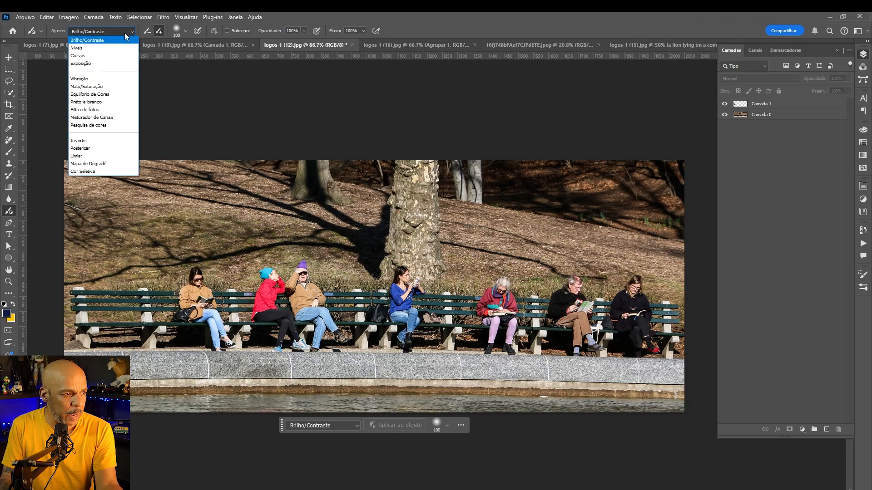
left_click(101, 49)
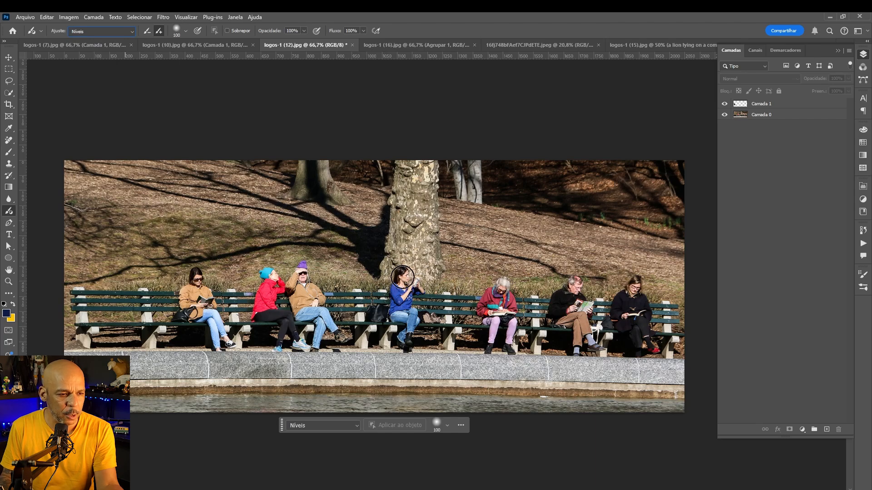
left_click(400, 289)
mouse_move(400, 289)
left_mouse_down()
mouse_move(410, 340)
mouse_move(404, 287)
mouse_move(414, 271)
mouse_move(418, 292)
left_mouse_up()
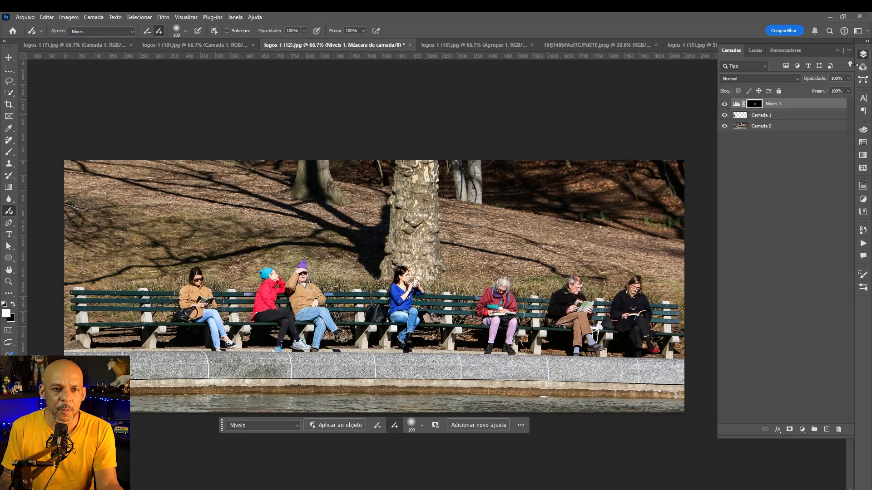
Toggle the Levels 1 layer's visibility to compare, zooming in on the woman in blue
left_click(724, 104)
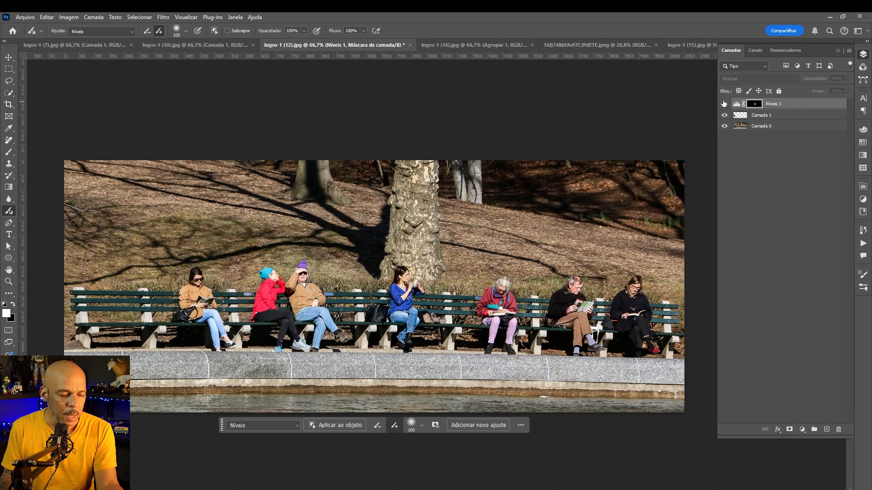
left_click(724, 105)
left_click(724, 104)
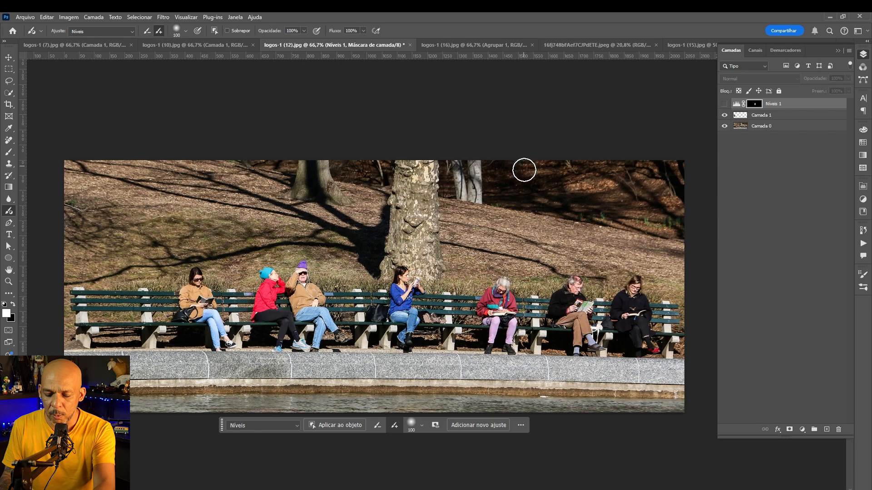
key("z")
left_click_drag(402, 289, 511, 232)
left_click(724, 104)
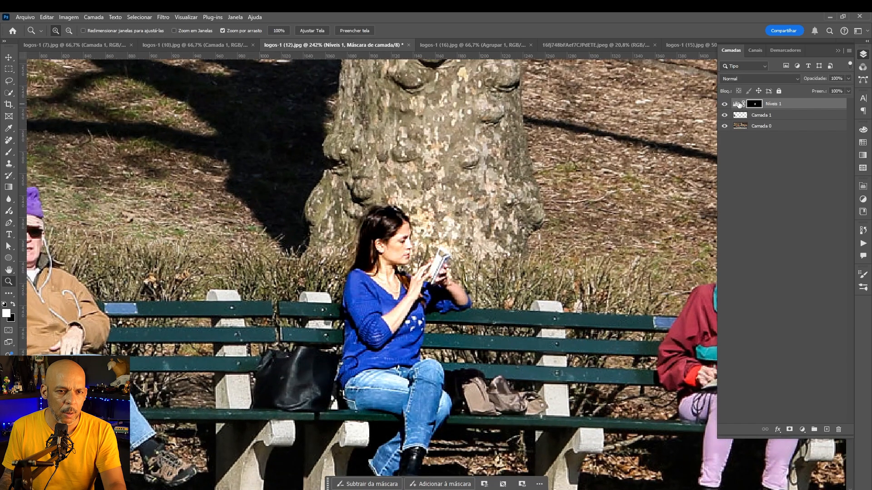
Open the Levels 1 properties and set the input levels to 20, 1,05 and 255
double_click(736, 104)
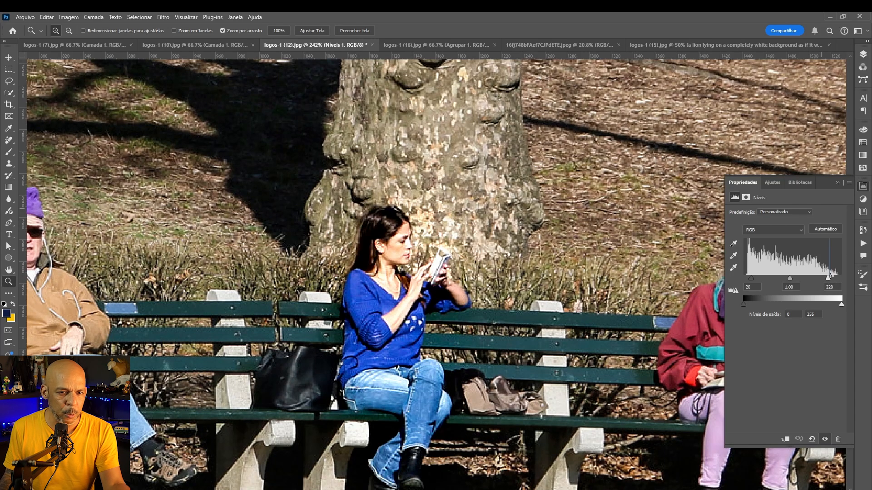
left_click_drag(829, 278, 794, 278)
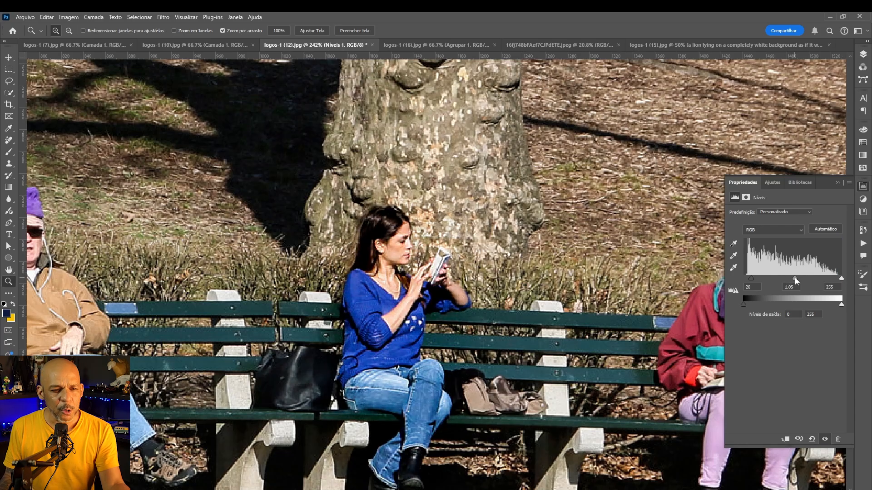
left_click(862, 56)
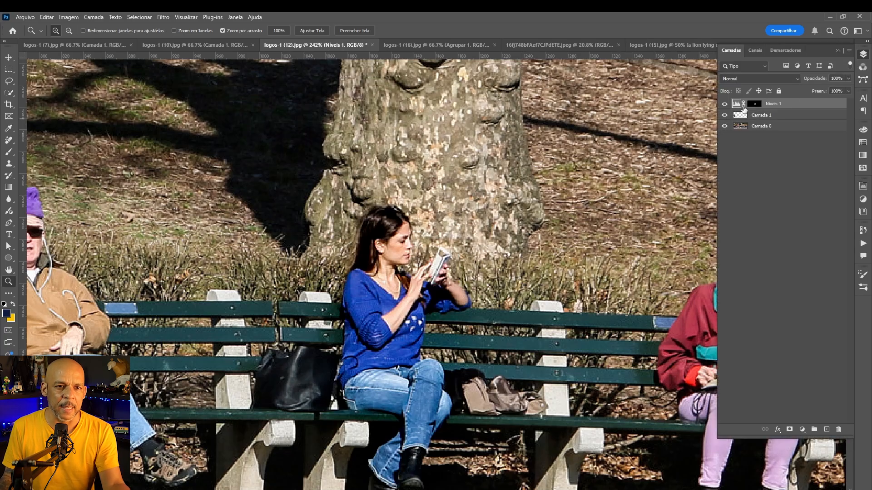
Reopen the Levels 1 properties and set the midtone input to 0,83
double_click(736, 106)
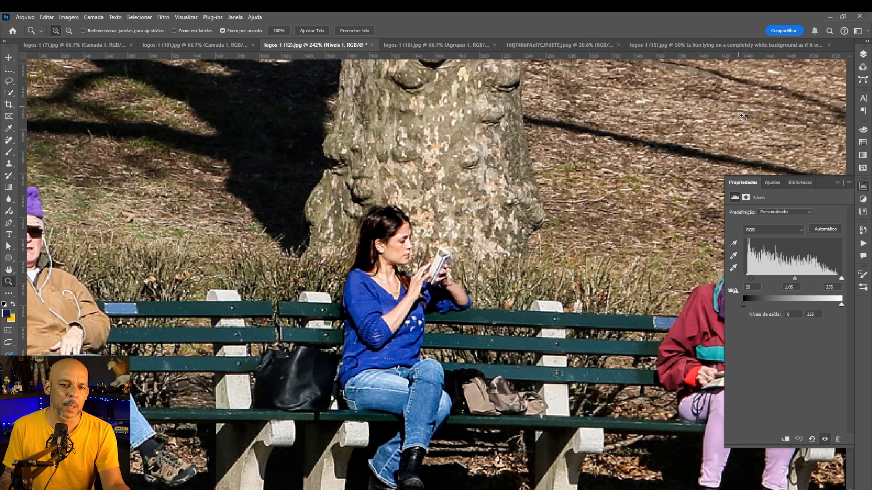
mouse_move(795, 276)
left_mouse_down()
mouse_move(777, 277)
mouse_move(800, 274)
left_mouse_up()
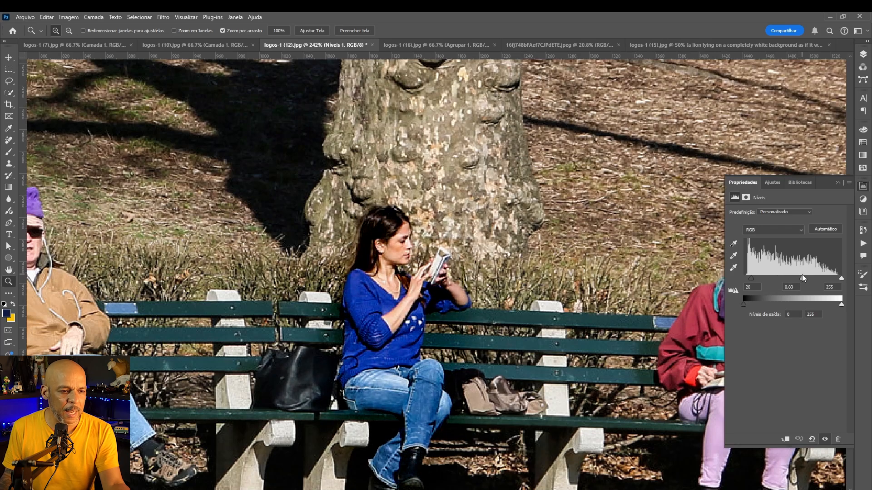
left_click(859, 57)
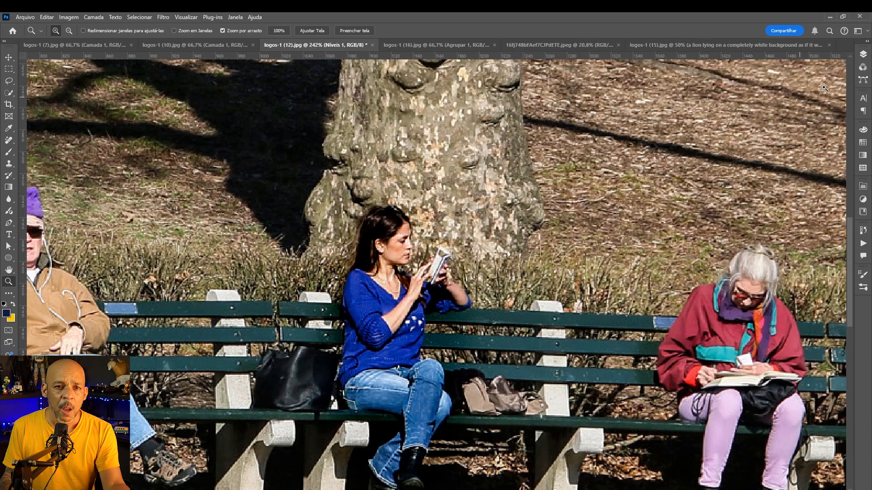
Select the Níveis 1 and Camada 1 layers and delete them
left_click(864, 58)
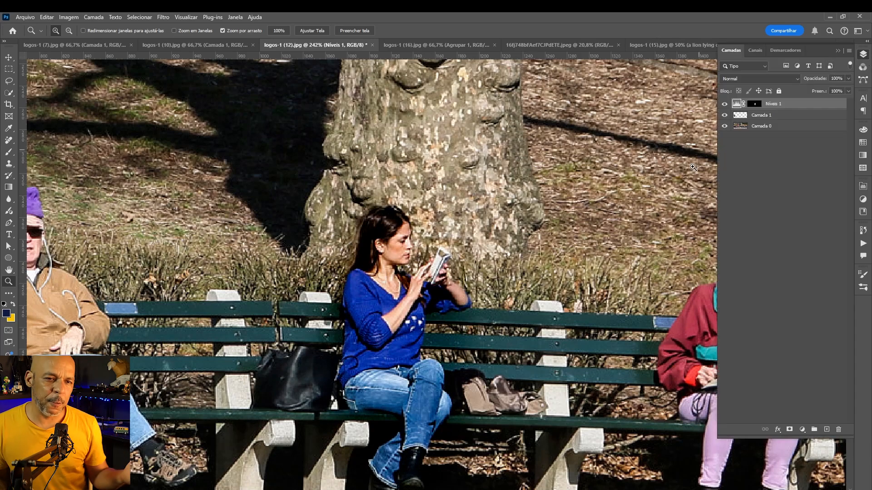
left_click(779, 114)
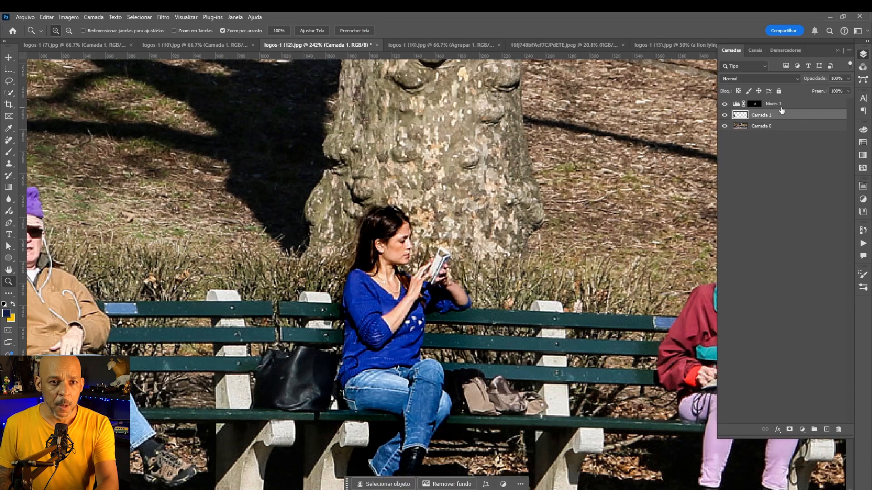
left_click(783, 105, "shift")
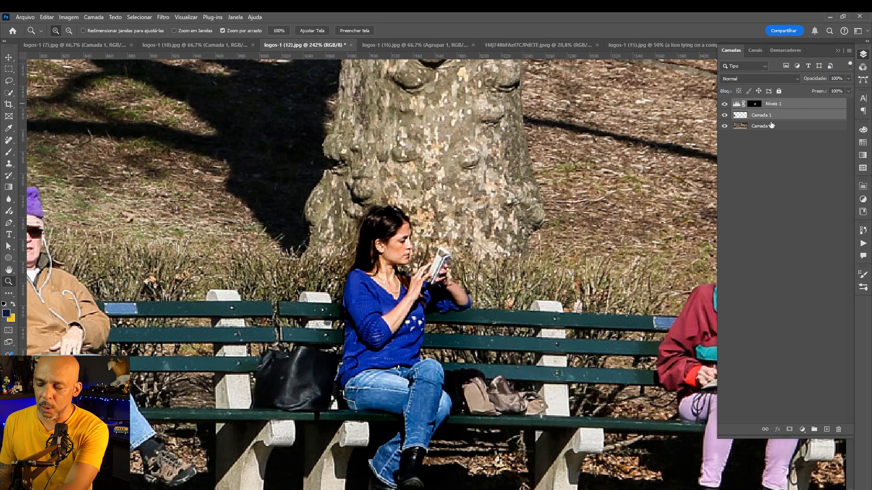
key("Delete")
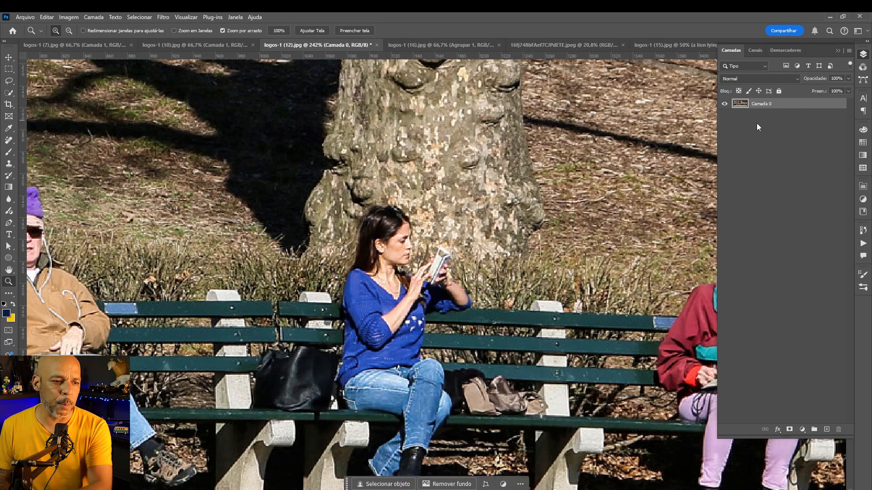
Add a Levels adjustment layer and set its midtone input to 0,80
left_click(802, 428)
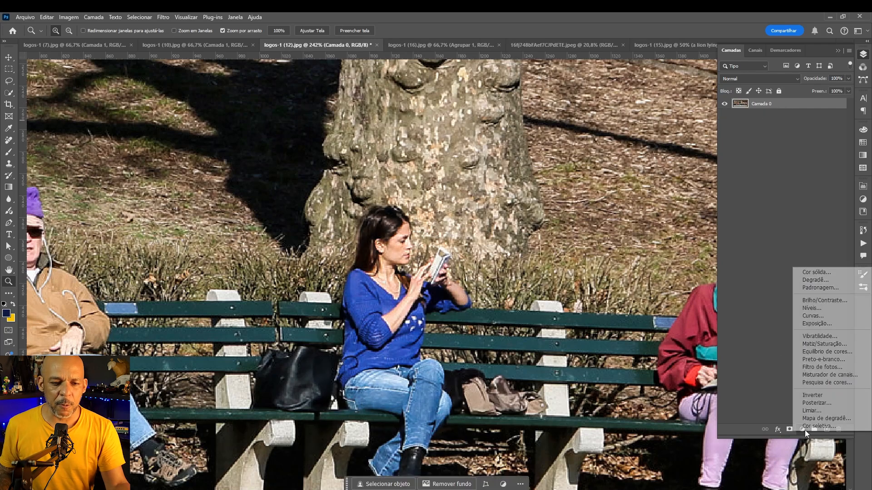
left_click(825, 313)
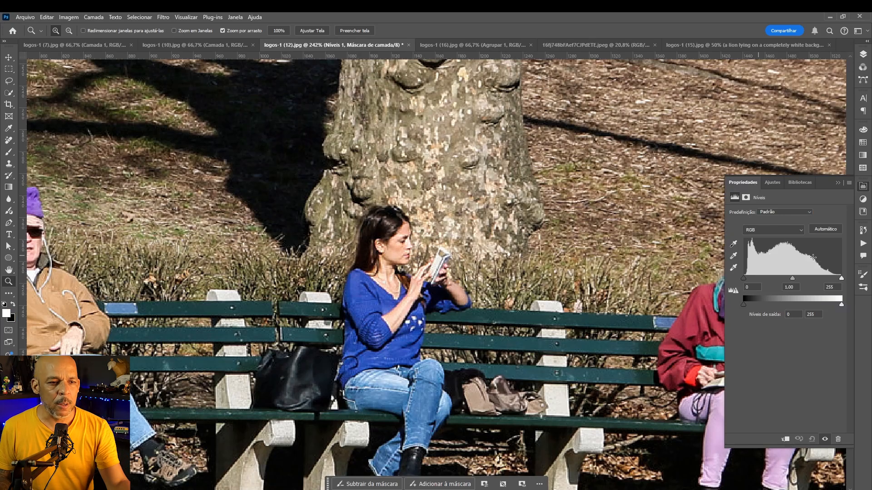
left_click_drag(792, 279, 800, 273)
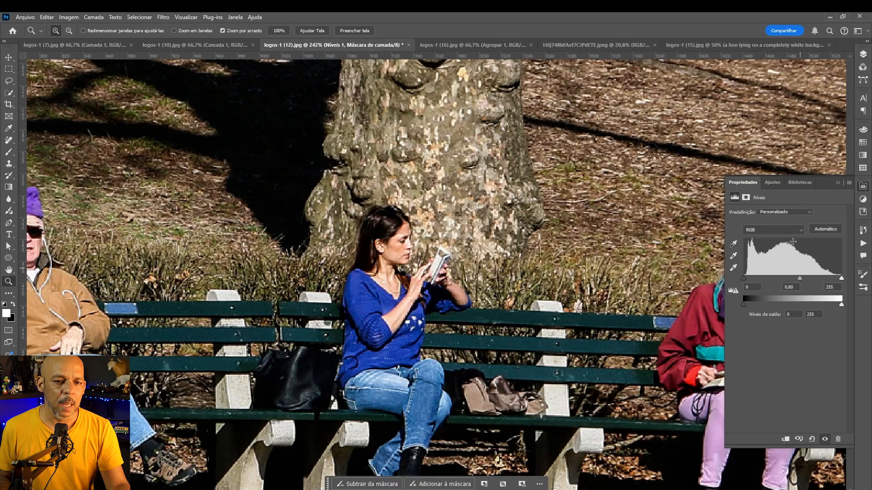
Open the layers list and invert the Níveis 1 layer mask to black
left_click(863, 54)
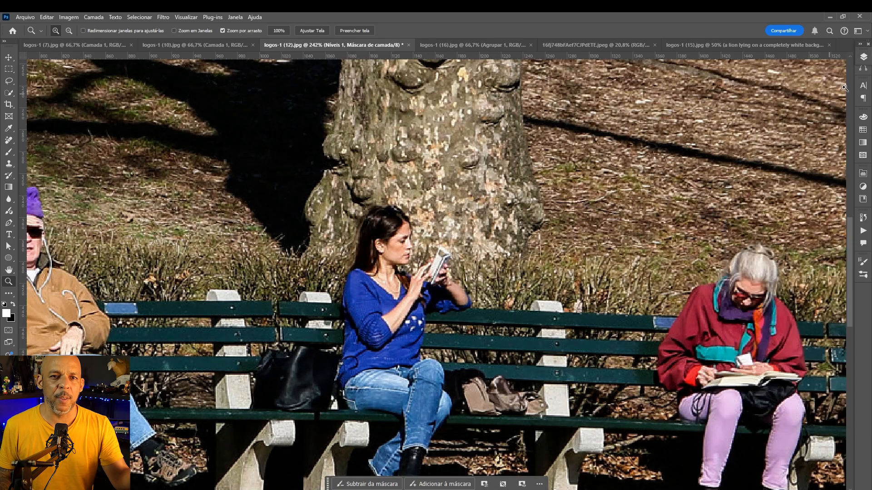
left_click(863, 58)
key("alt")
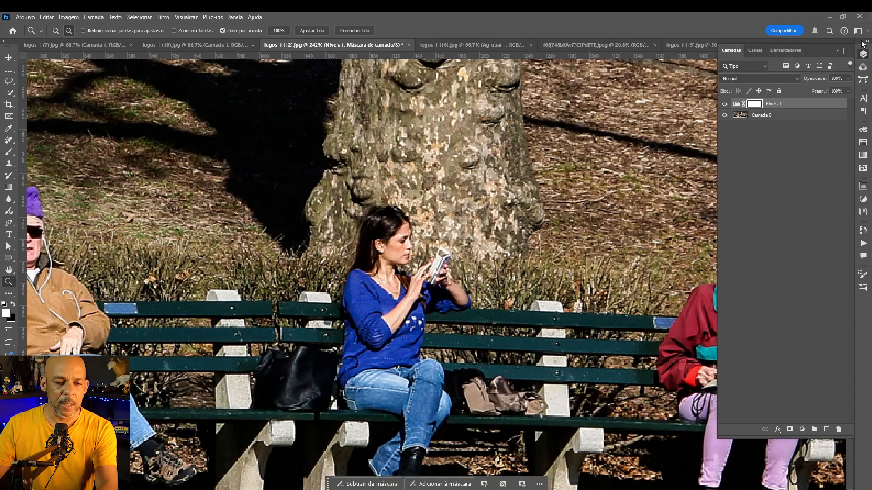
key("ctrl+i")
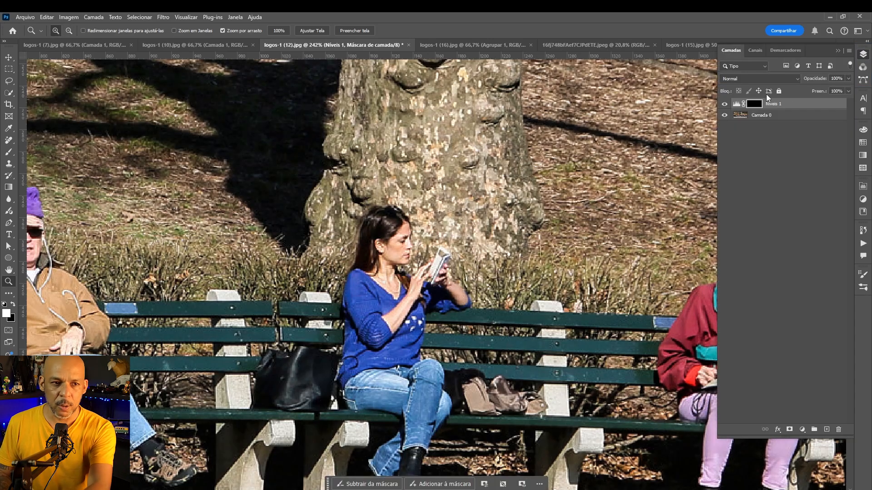
Paint on the Níveis 1 mask with a smaller Brush along the woman's side beside her jeans
key("b")
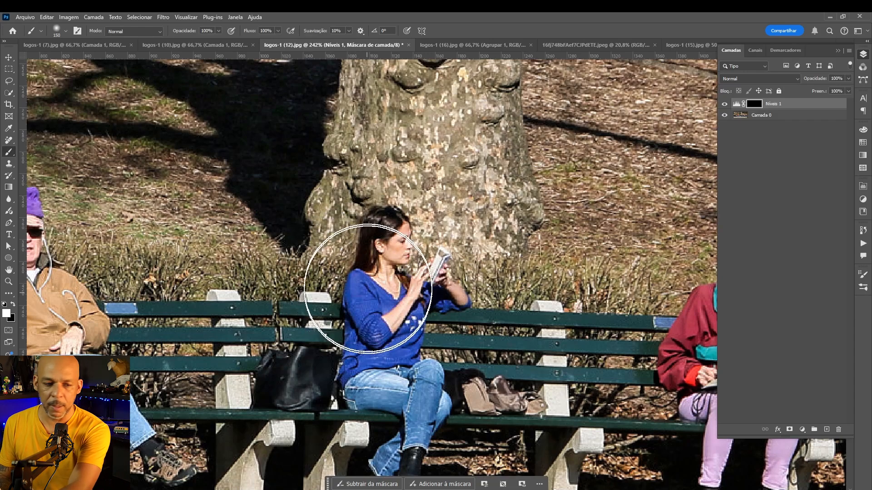
key("bracketleft")
key("bracketleft")
key("bracketleft")
key("bracketleft")
key("bracketleft")
key("bracketleft")
key("bracketleft")
key("bracketleft")
key("bracketleft")
key("bracketleft")
key("bracketleft")
key("bracketleft")
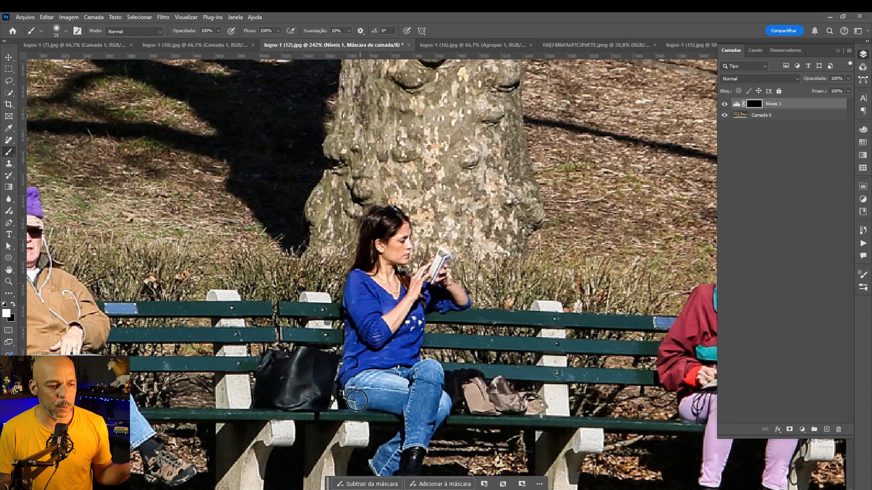
left_click_drag(356, 401, 355, 356)
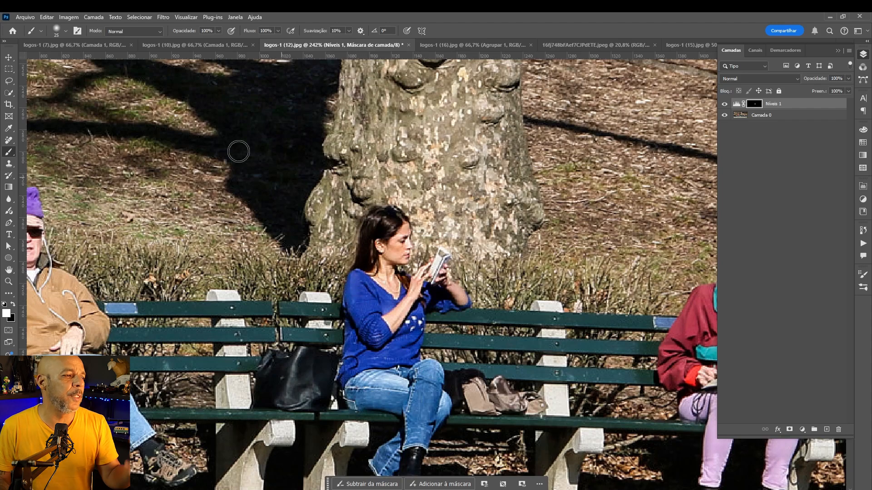